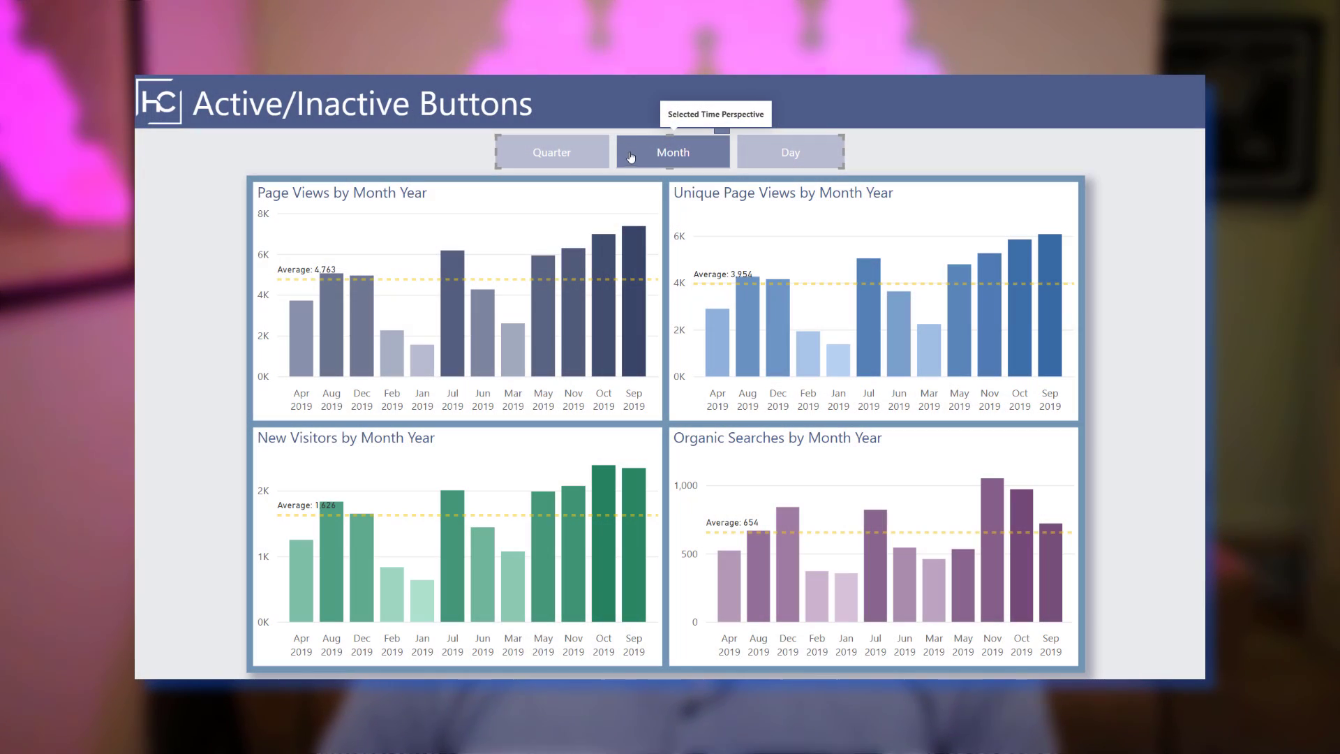
# Switch the four charts to the Day perspective so they plot values by Date.
pyautogui.click(788, 155)
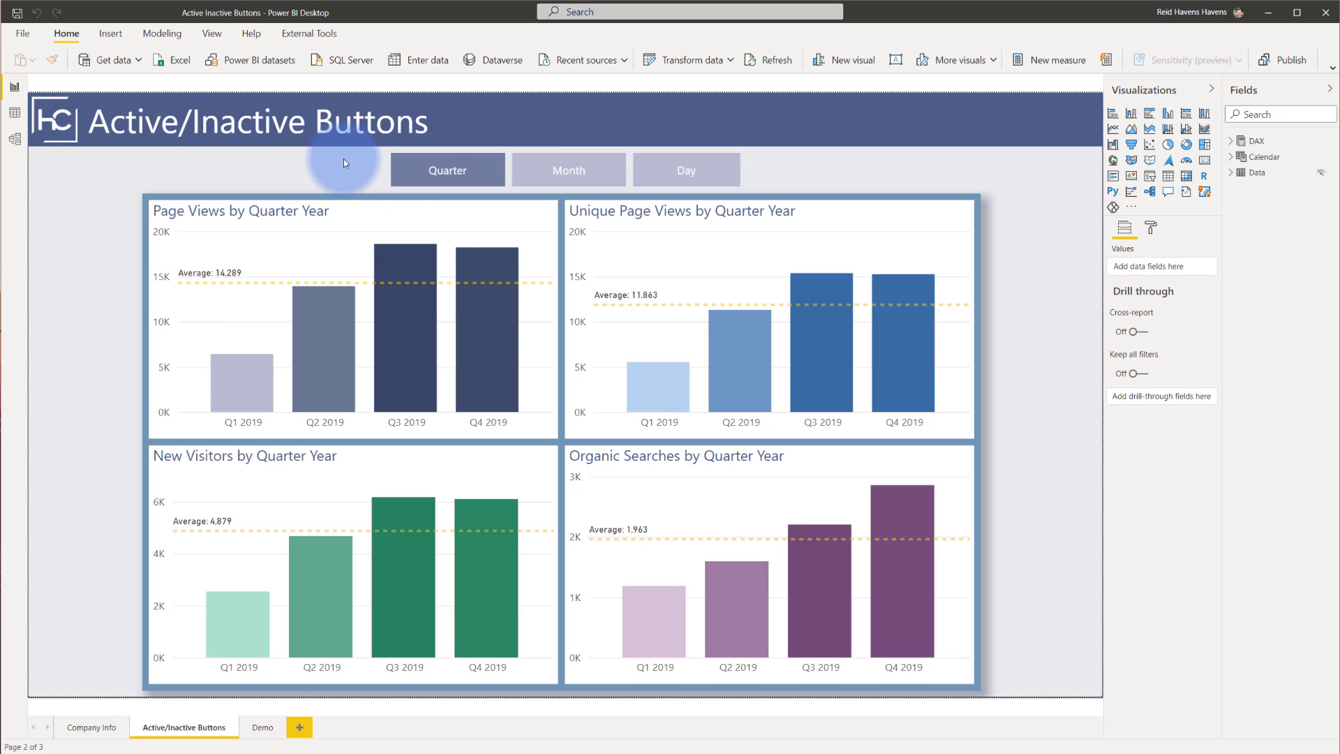
# Drill the charts from quarter to Month Year with the Month button, then to daily Date with Day.
pyautogui.click(433, 172)
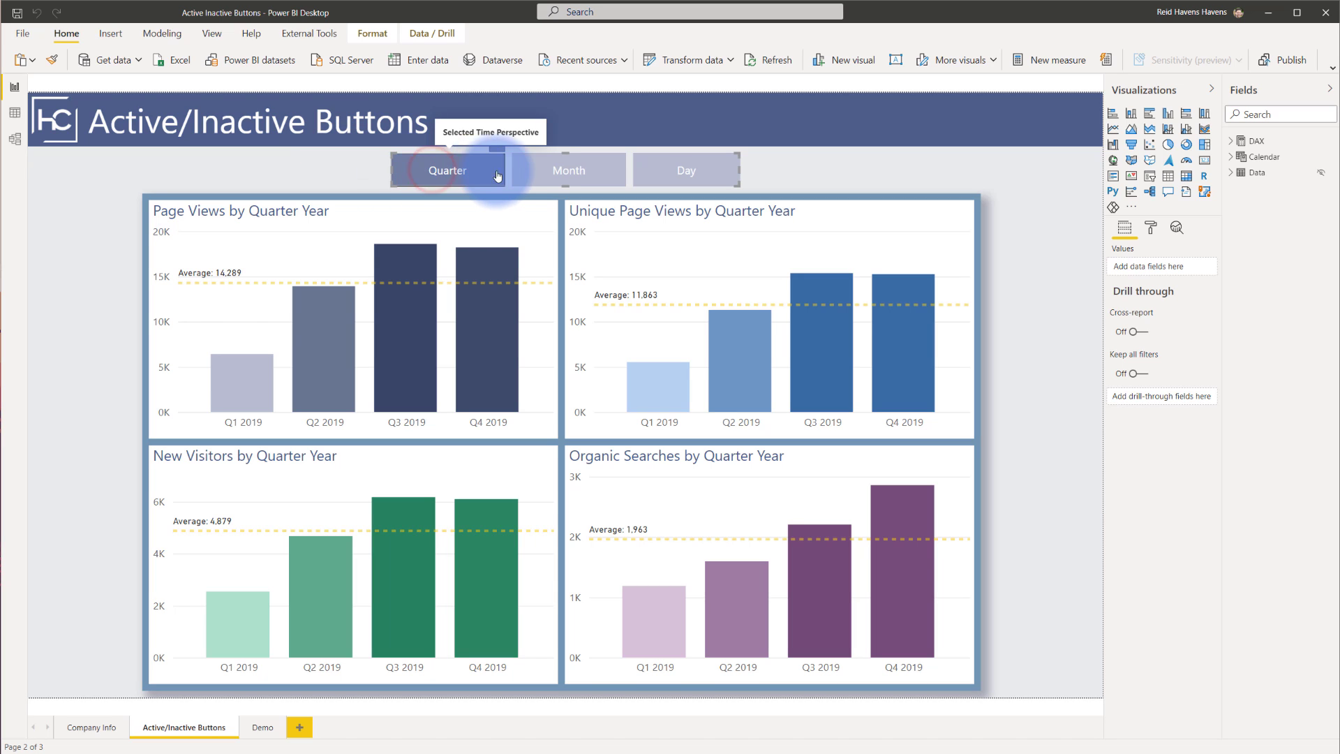
pyautogui.click(535, 173)
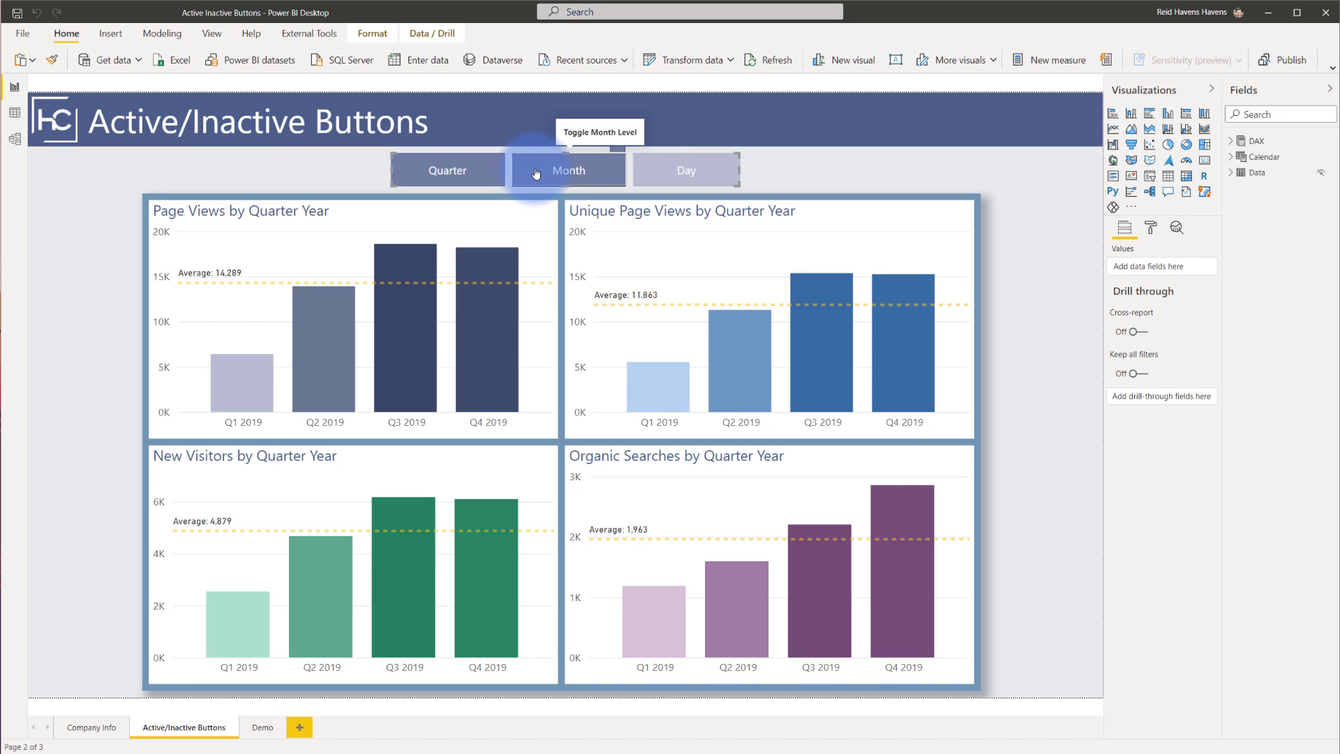
pyautogui.keyDown('ctrl'); pyautogui.click(536, 173); pyautogui.keyUp('ctrl')
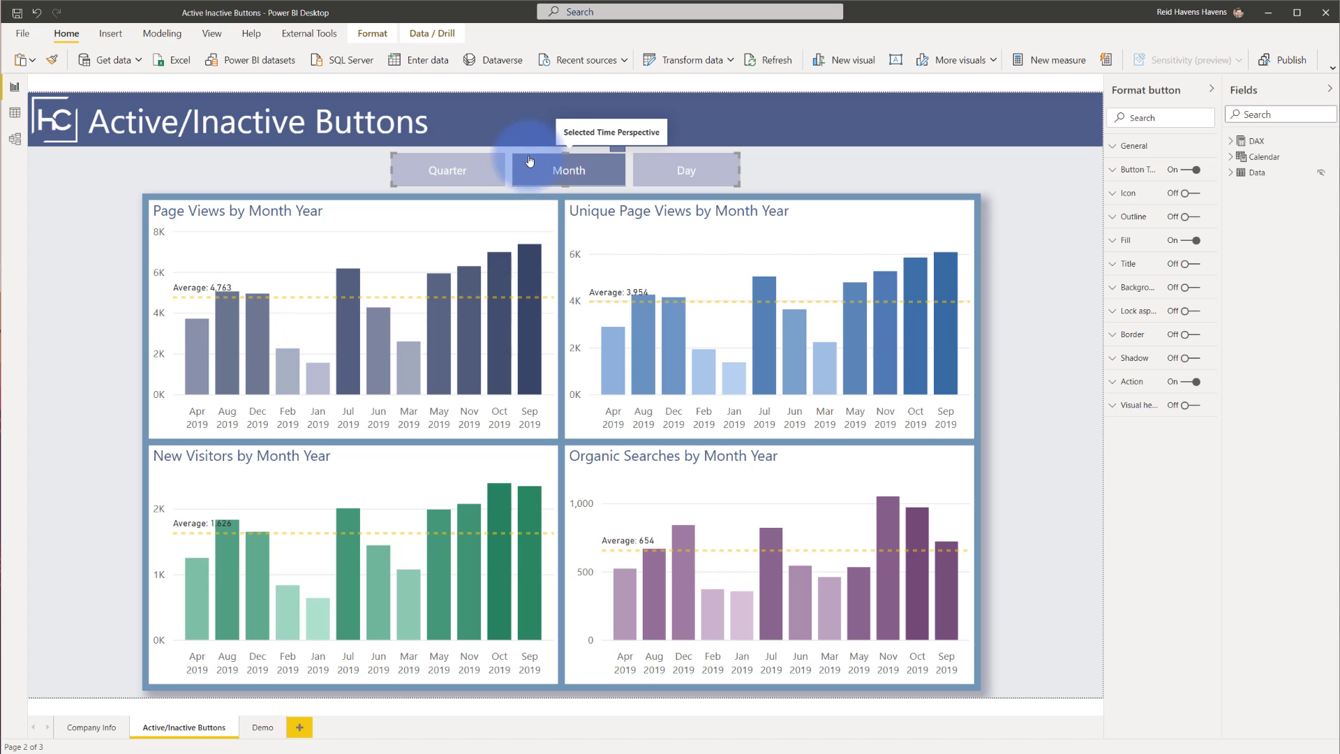
pyautogui.keyDown('ctrl'); pyautogui.click(683, 174); pyautogui.keyUp('ctrl')
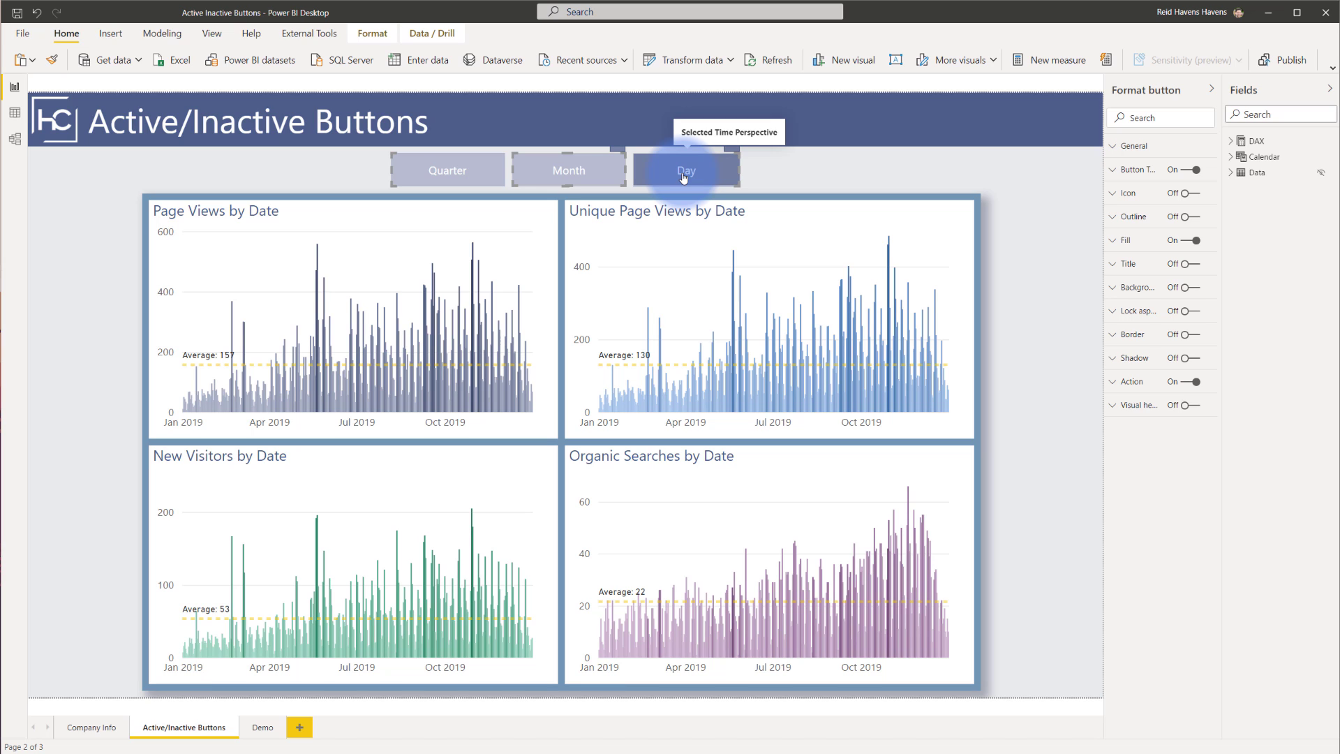
# Go to the Demo page, show the Bookmarks and Selection panes, and collapse Visualizations and Fields.
pyautogui.click(262, 730)
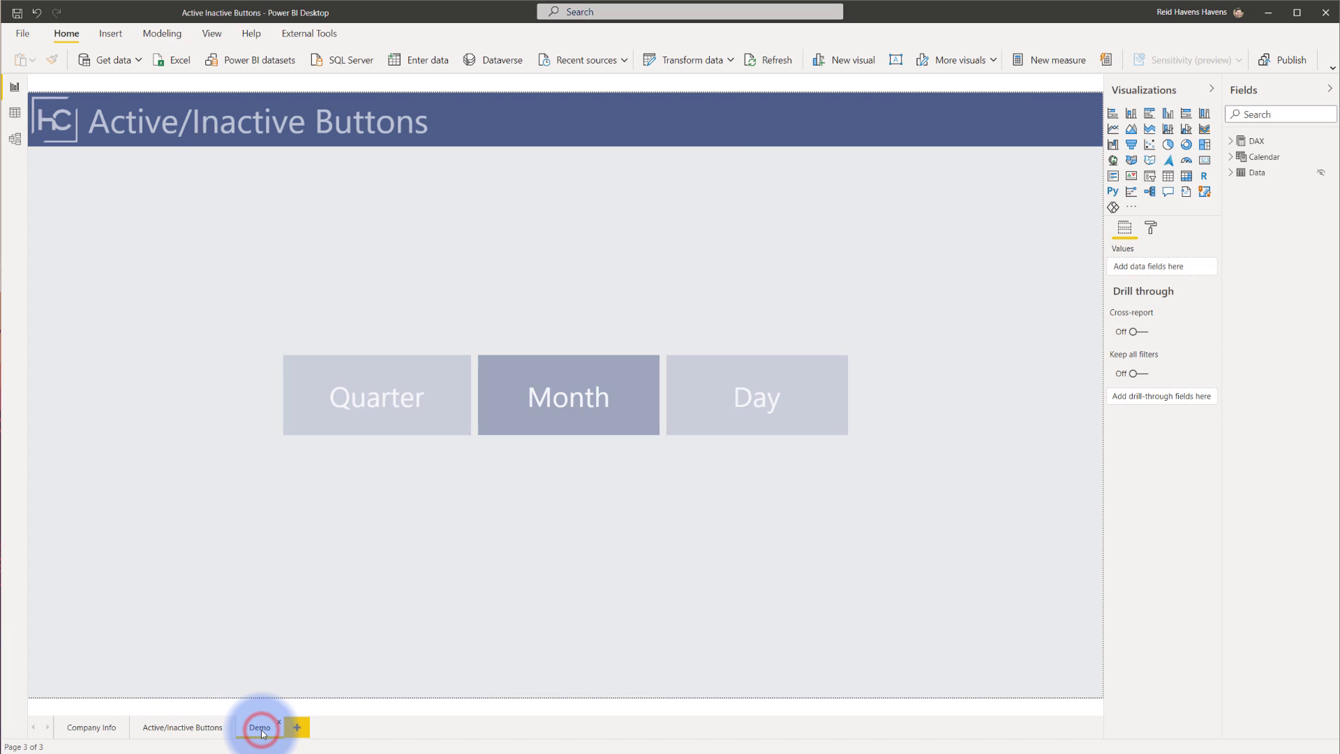
pyautogui.click(215, 35)
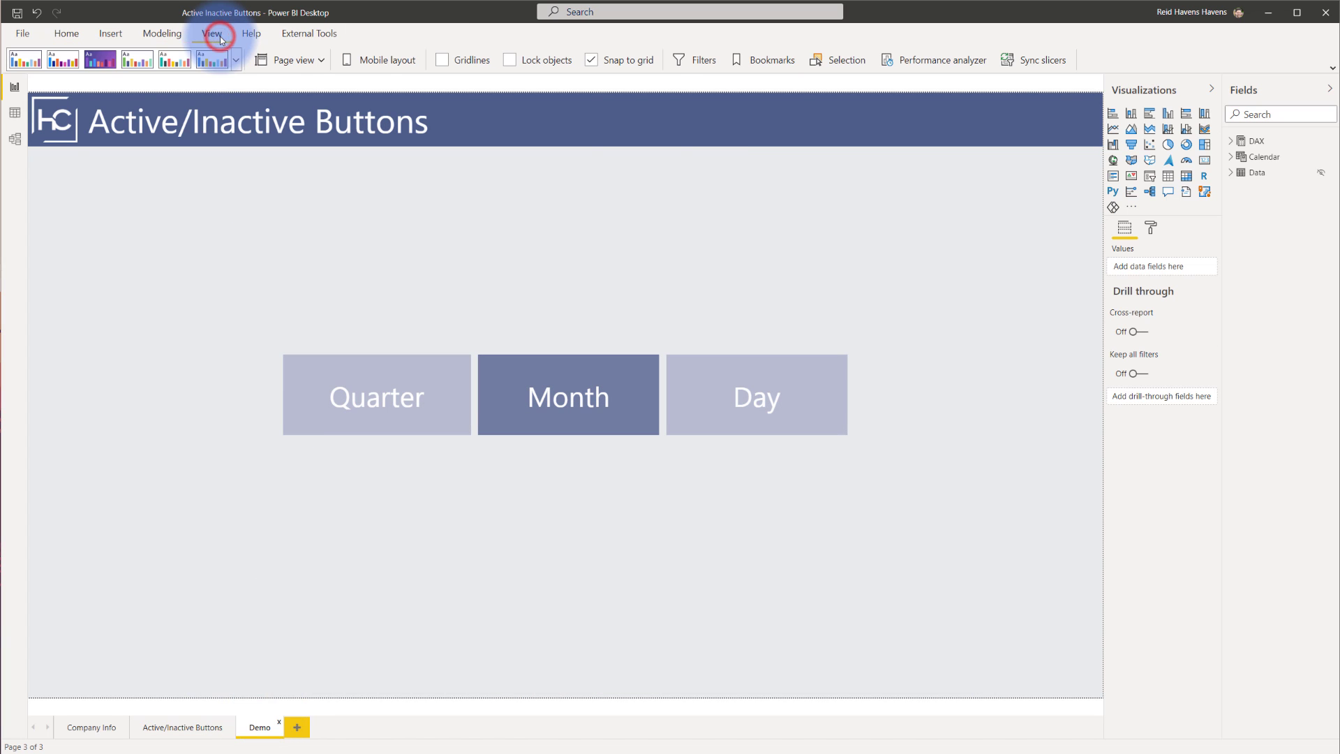
pyautogui.click(782, 59)
pyautogui.click(836, 59)
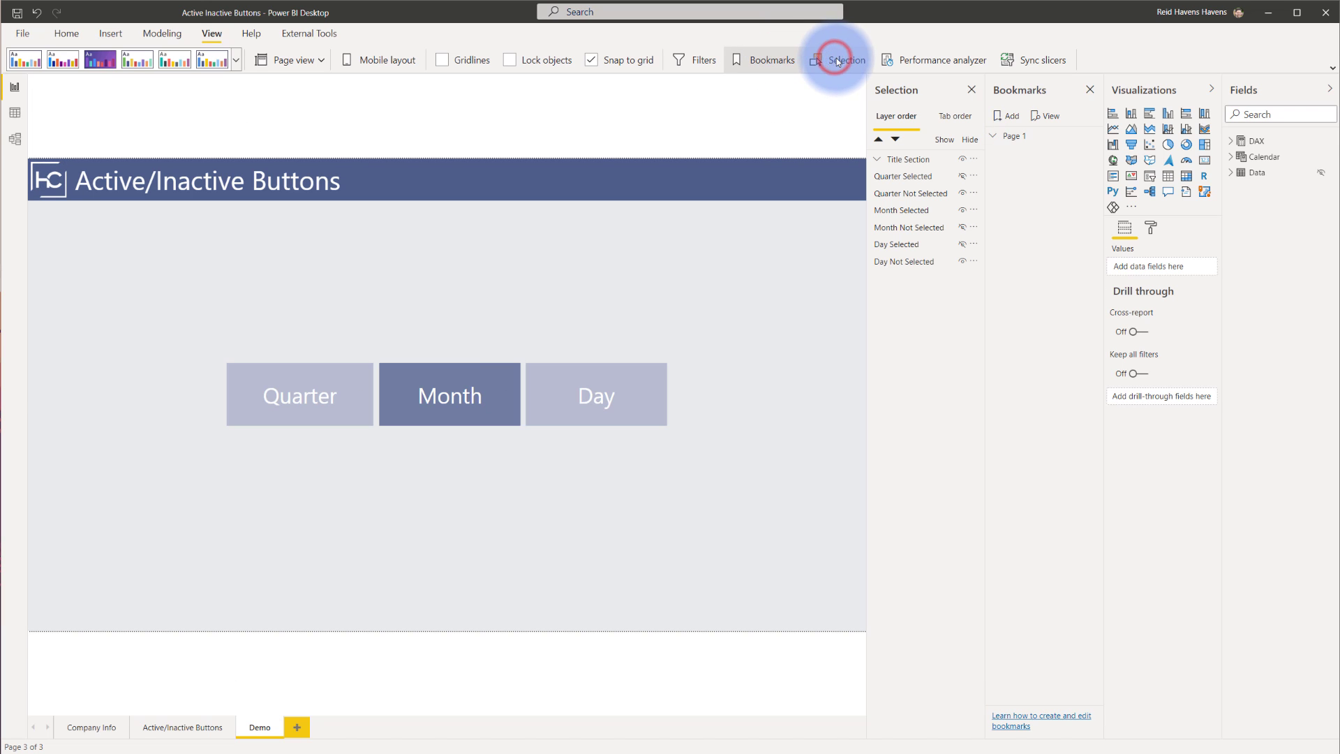
pyautogui.click(1152, 89)
pyautogui.click(1260, 89)
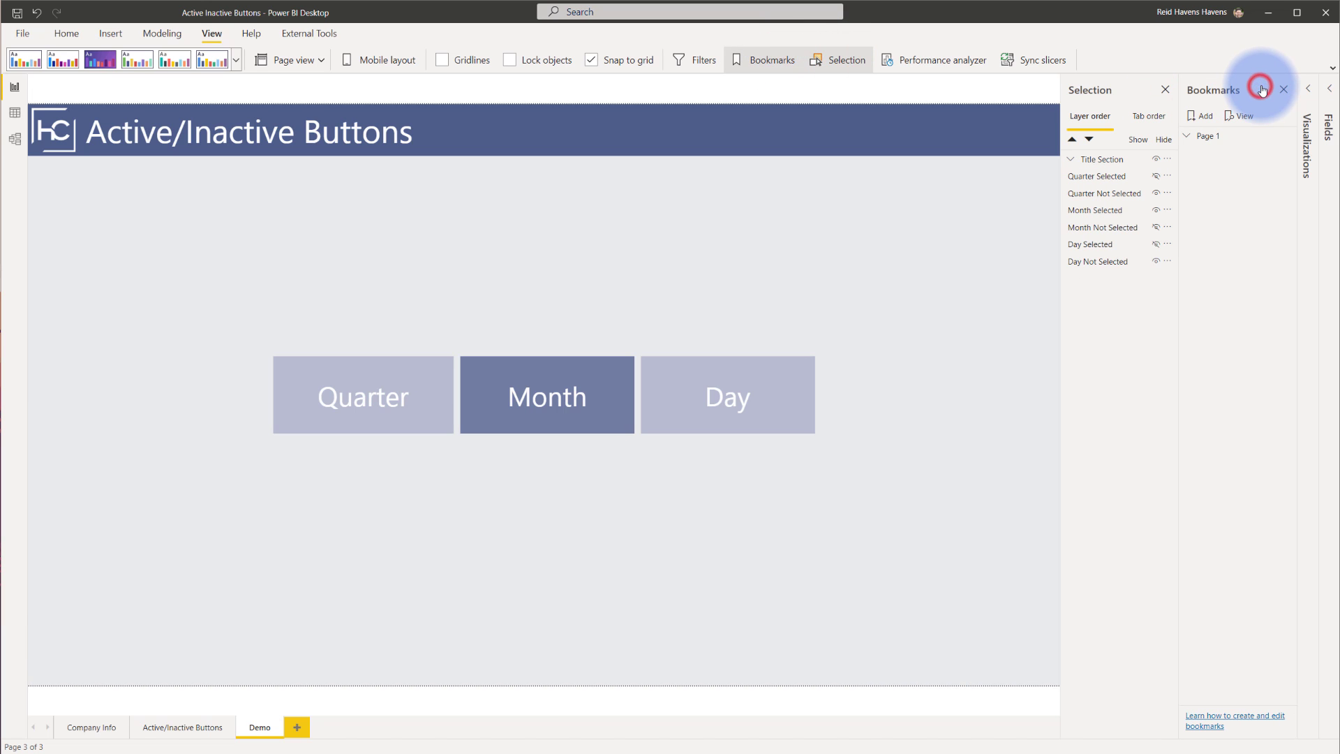
pyautogui.click(1100, 177)
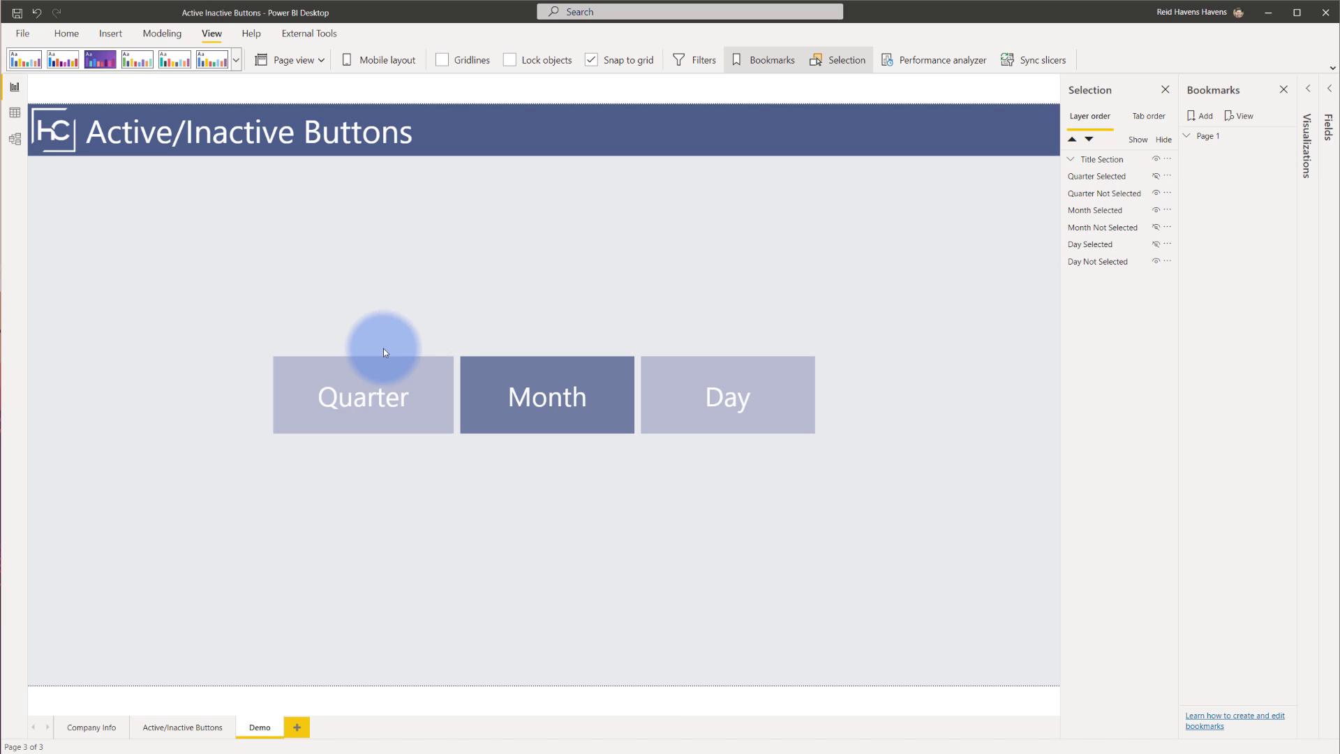
# Unhide Quarter Selected and position it just above the Quarter Not Selected button.
pyautogui.click(1155, 179)
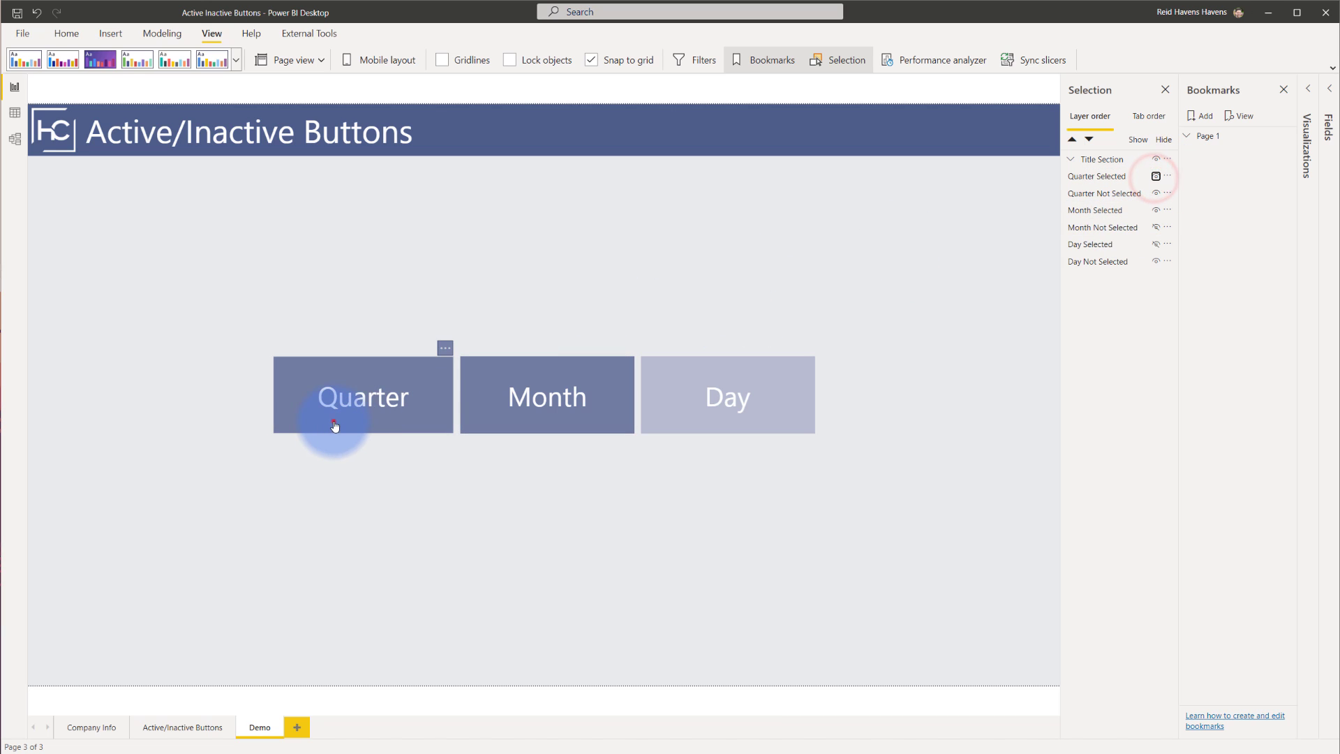
pyautogui.moveTo(333, 421); pyautogui.dragTo(342, 287)
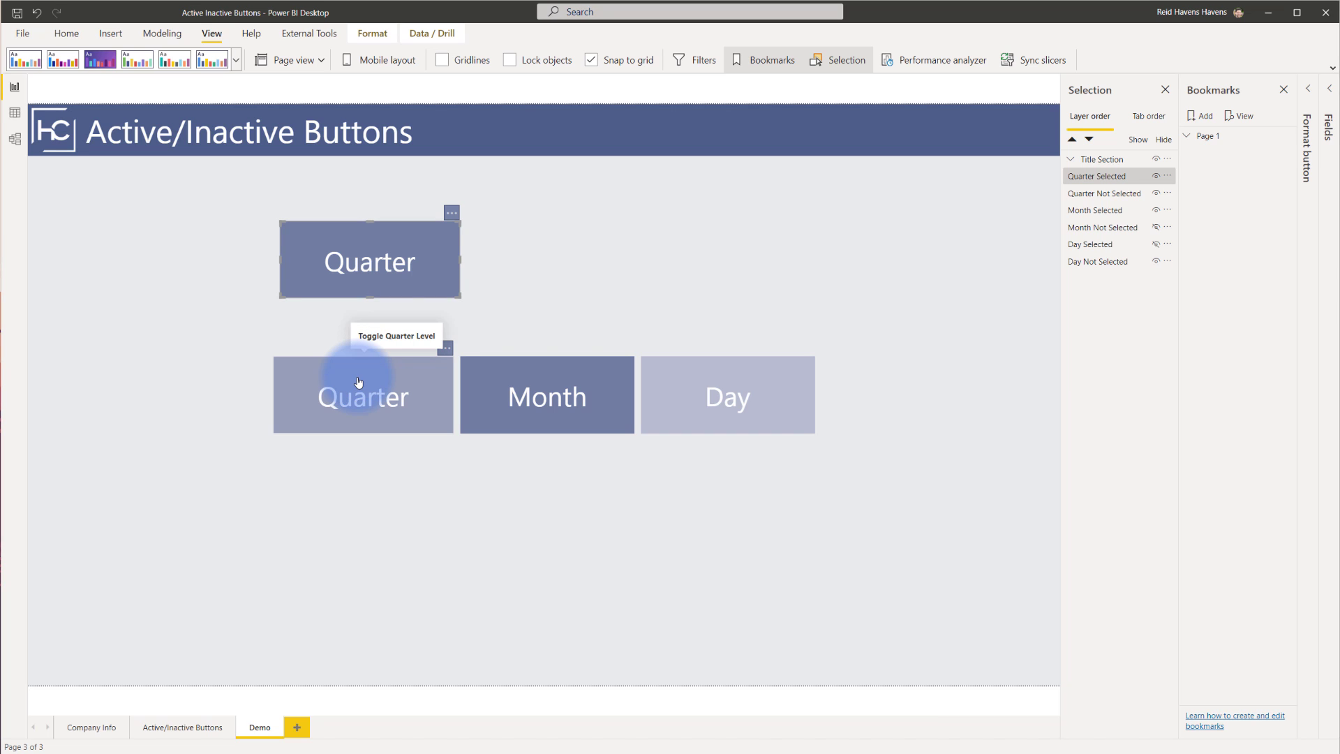
pyautogui.moveTo(391, 248); pyautogui.dragTo(388, 310)
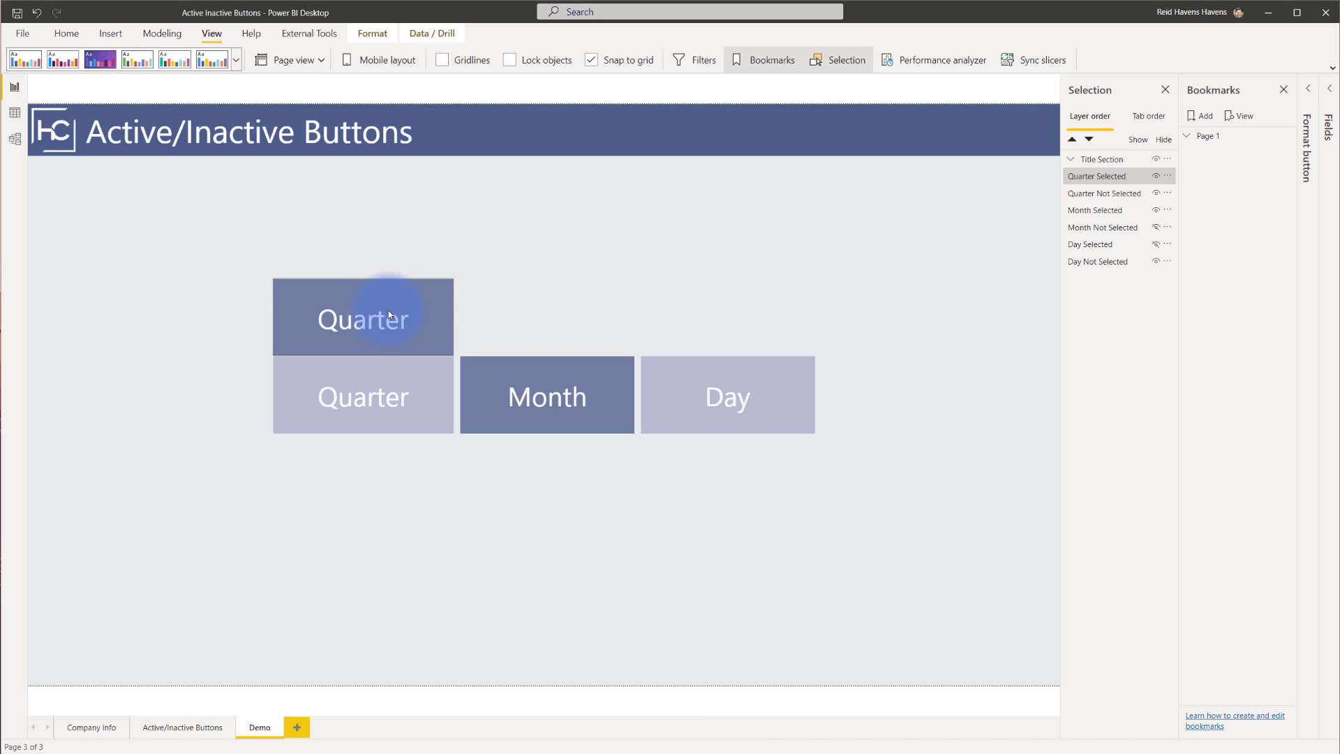
pyautogui.click(354, 373)
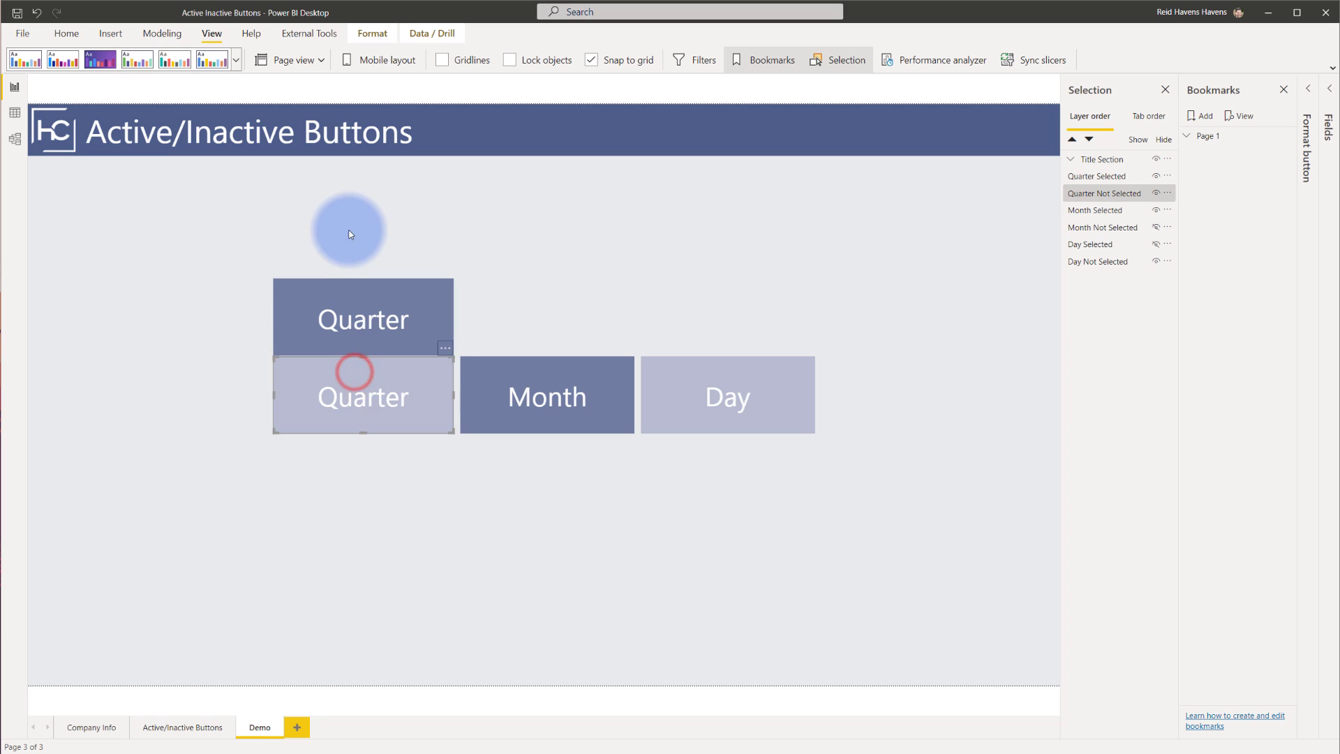
# Insert a blank button and move it to the upper right of the Demo page.
pyautogui.click(350, 235)
pyautogui.click(111, 33)
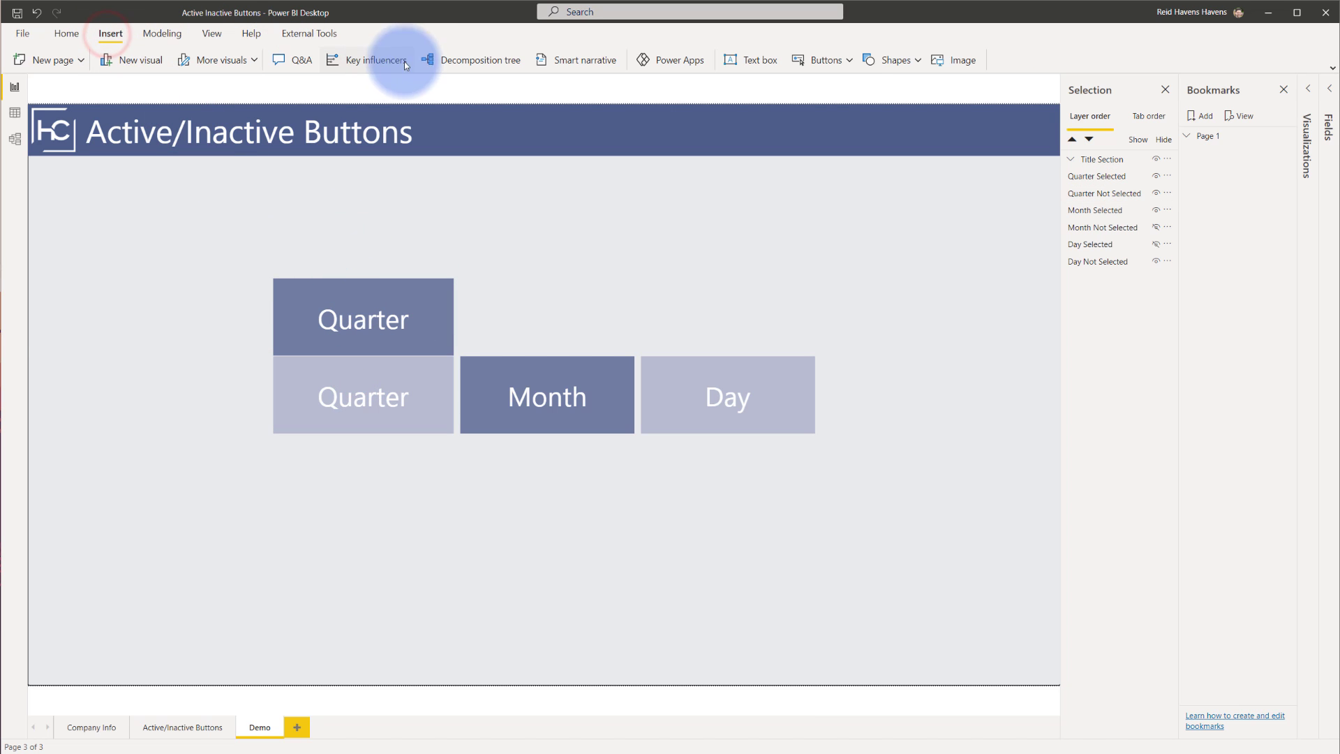
pyautogui.click(821, 60)
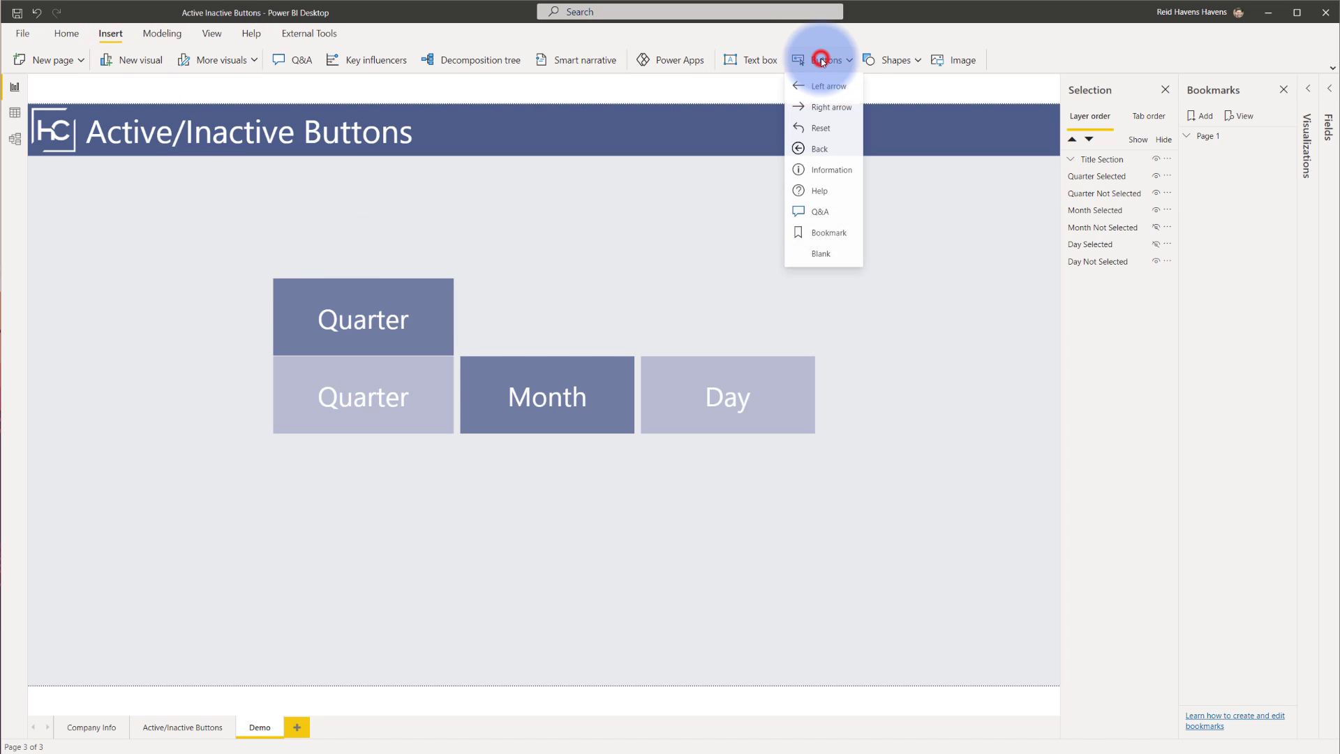
pyautogui.click(819, 255)
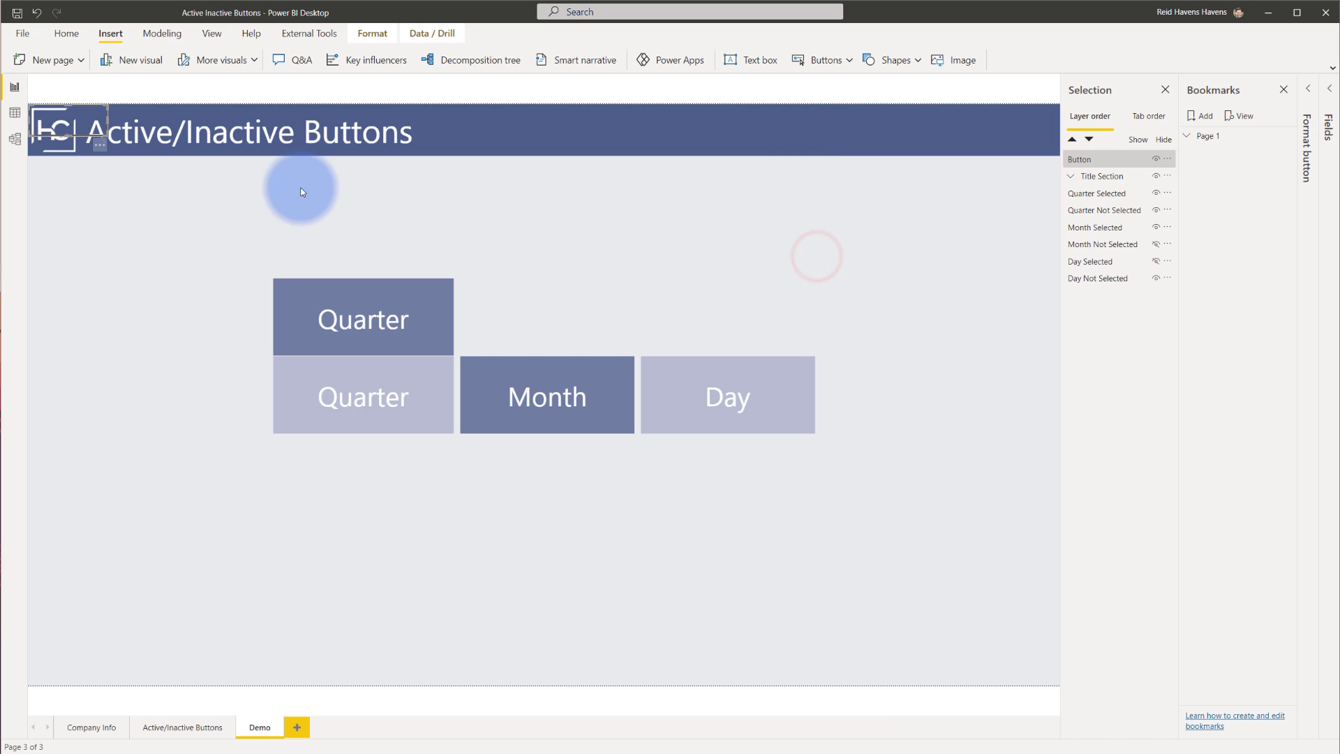
pyautogui.moveTo(80, 112); pyautogui.dragTo(913, 279)
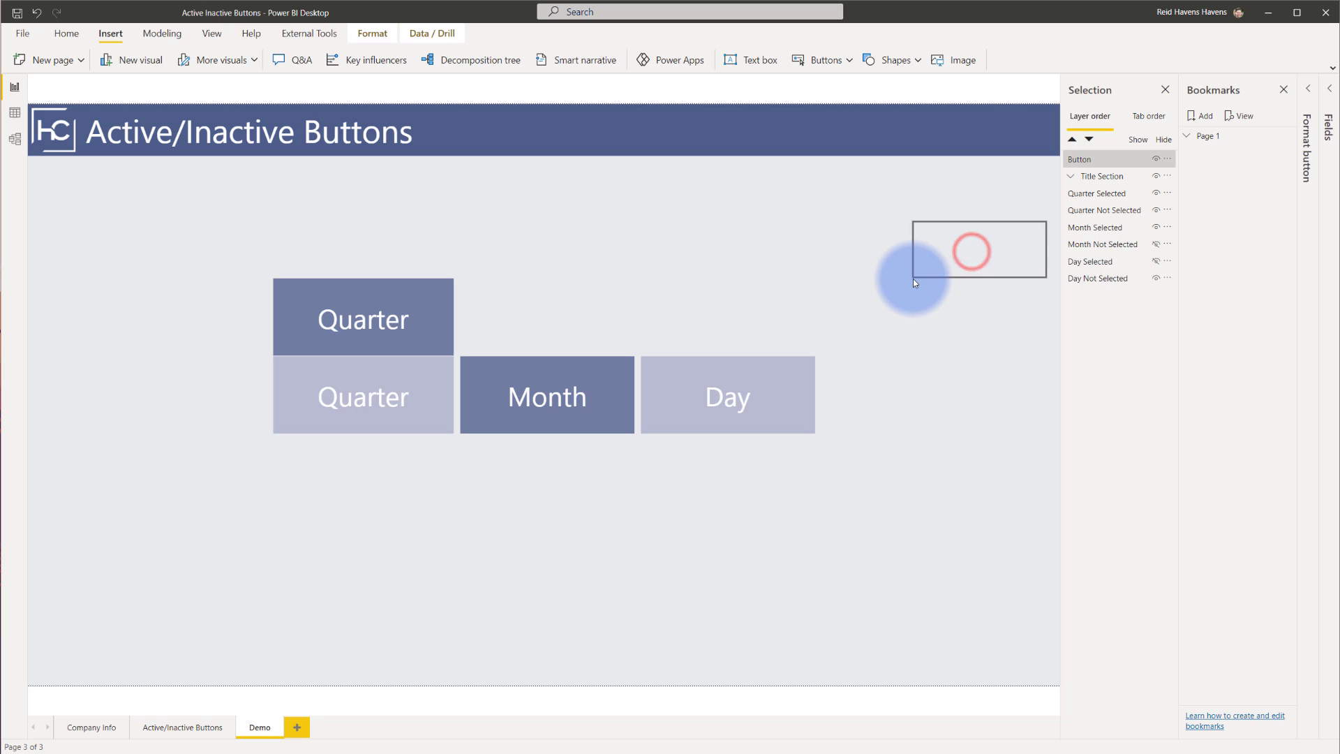
# Turn off the blank button's icon and outline in the Format button pane.
pyautogui.click(1228, 89)
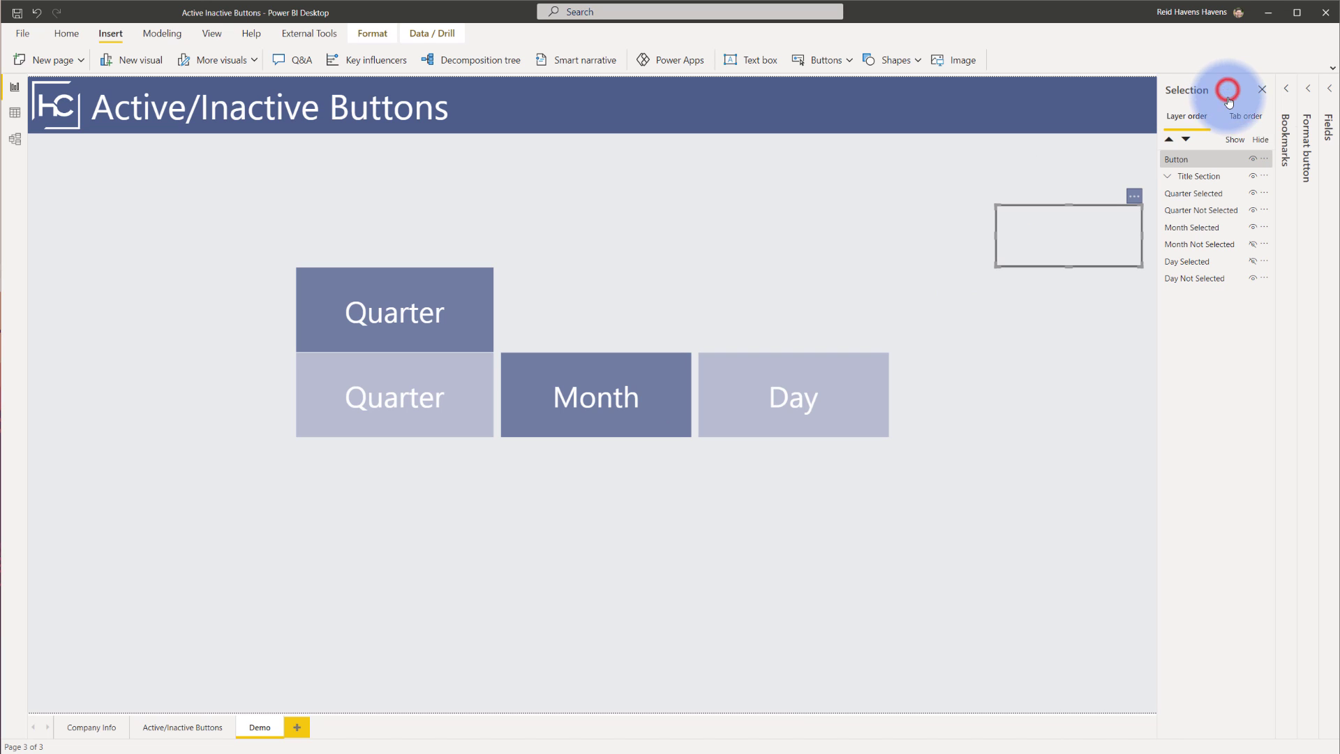
pyautogui.click(1308, 89)
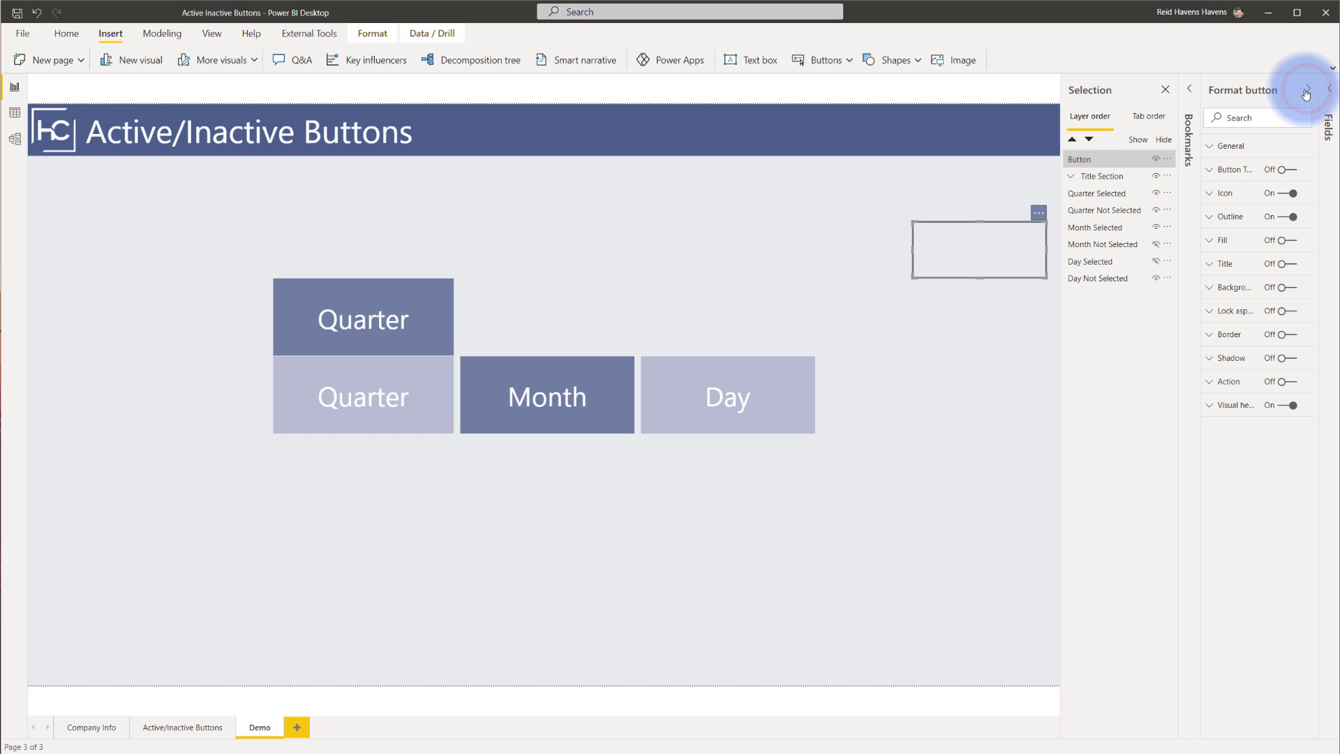
pyautogui.click(925, 225)
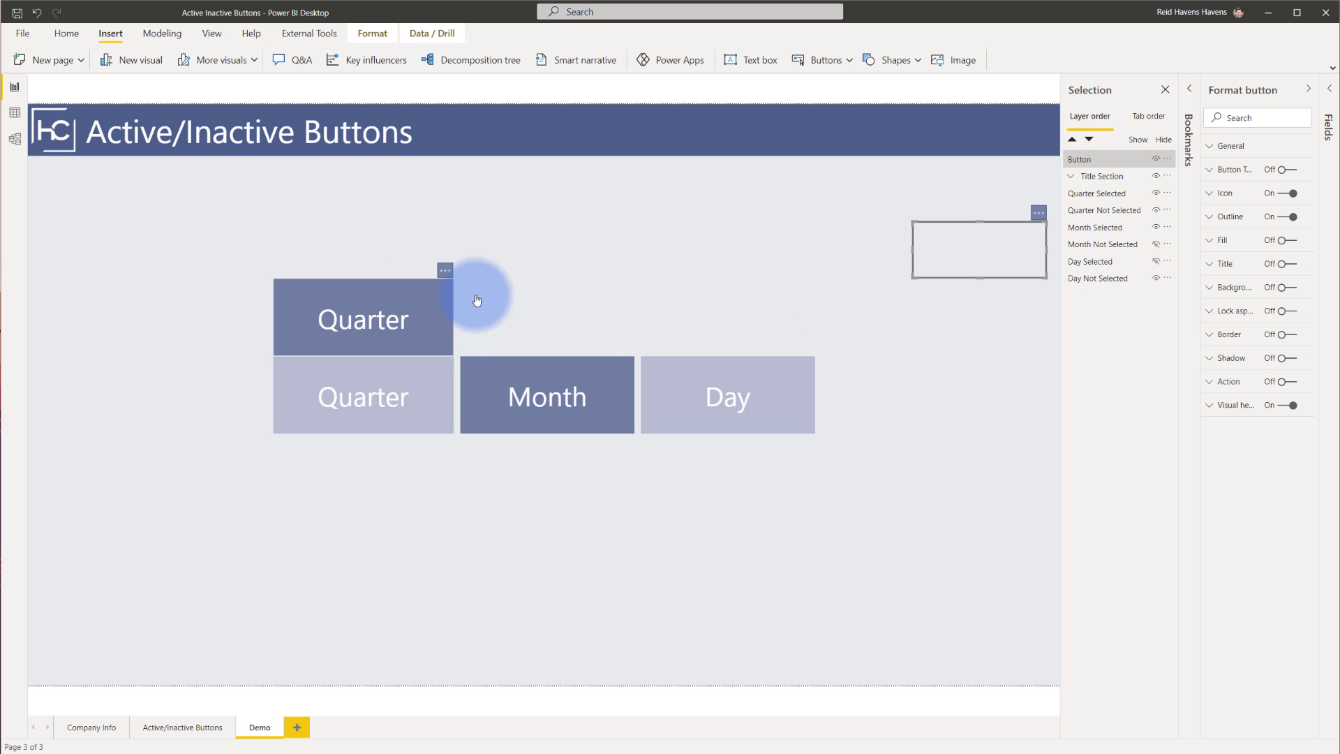
pyautogui.click(1293, 222)
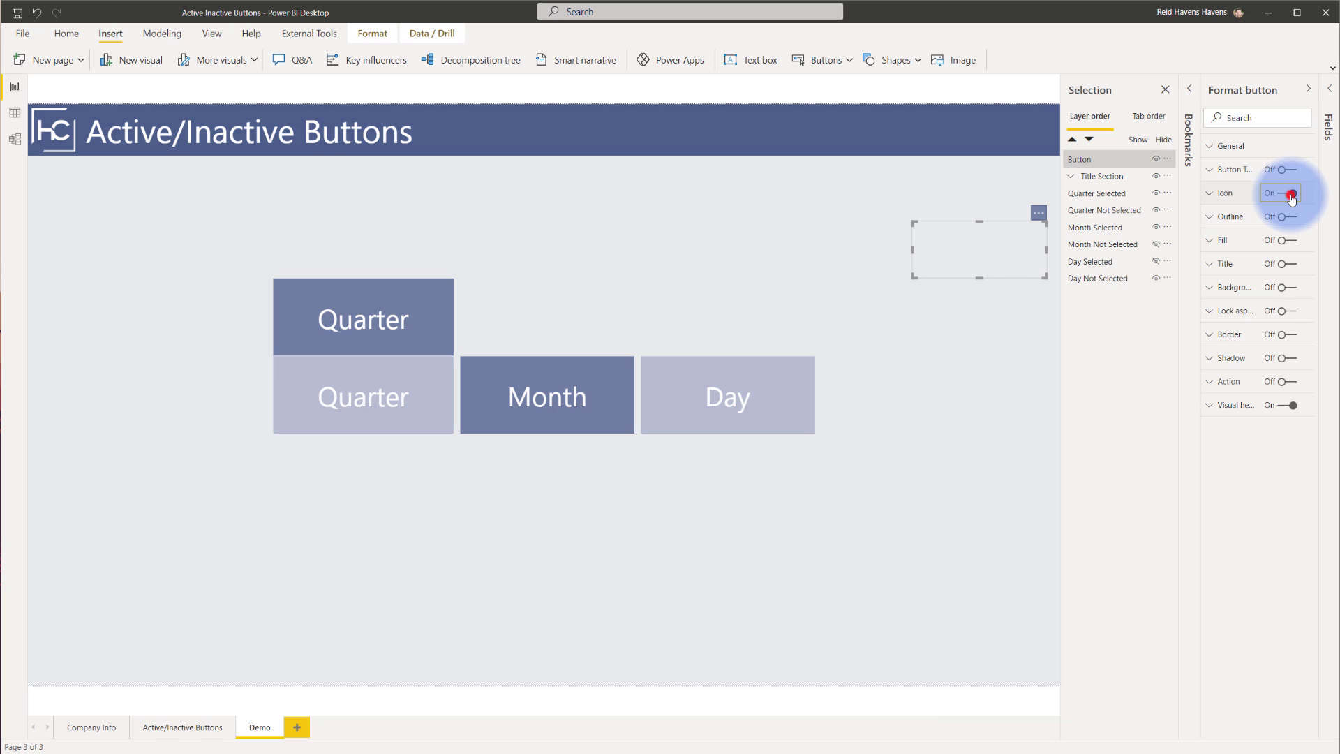
# Turn on Fill and set the blank button's default-state fill to light lavender.
pyautogui.click(1283, 242)
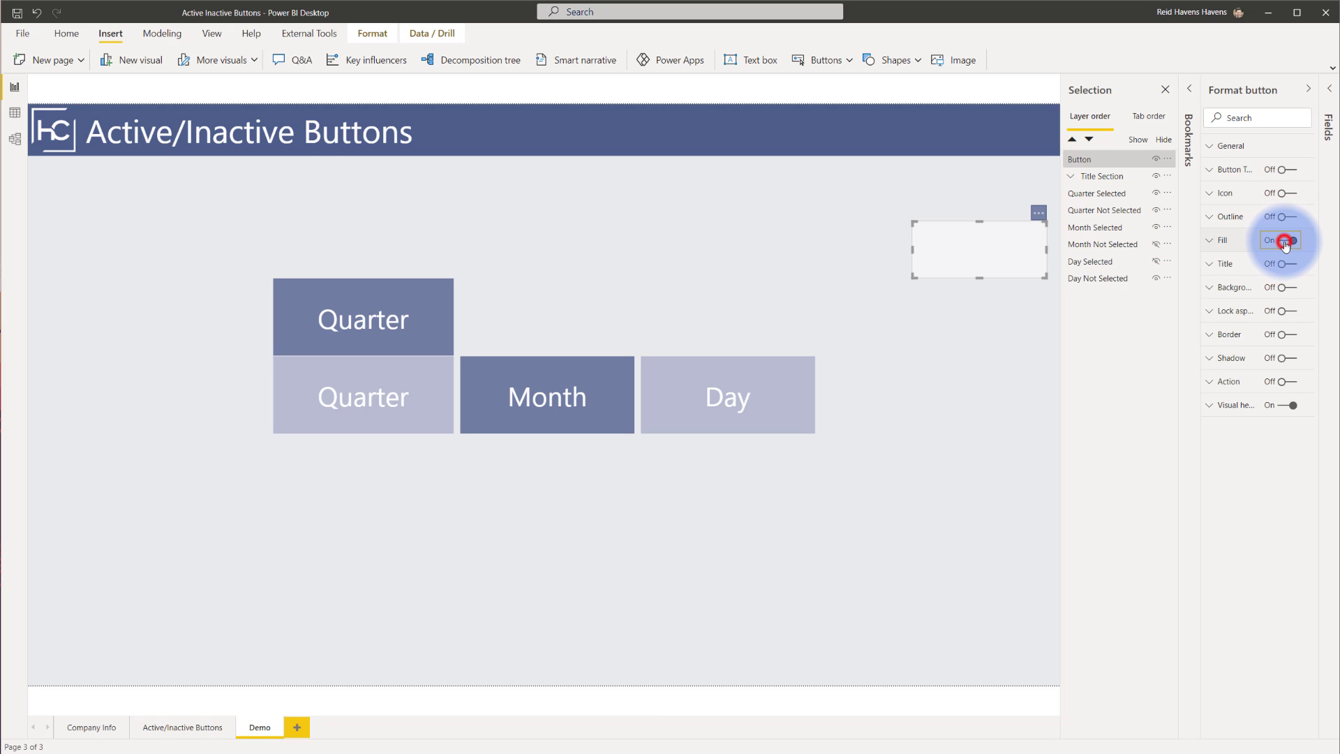
pyautogui.click(1210, 241)
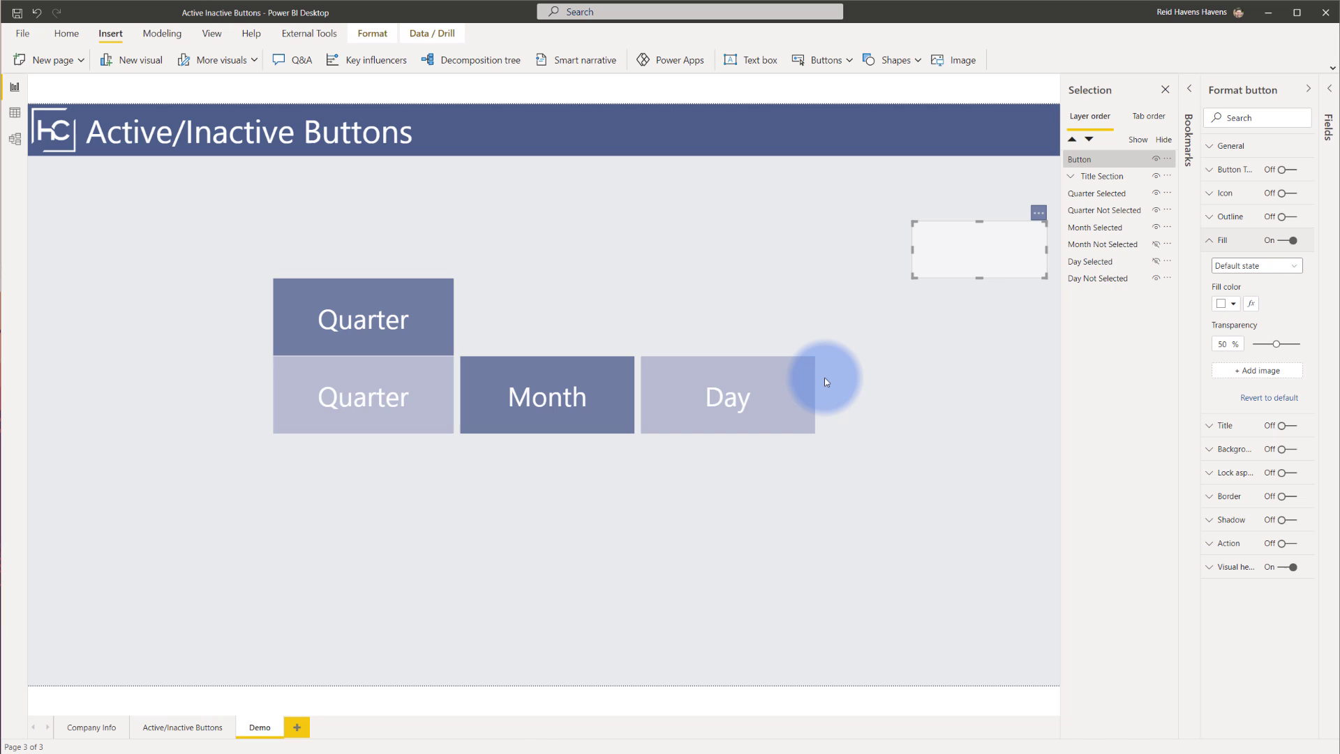
pyautogui.click(800, 381)
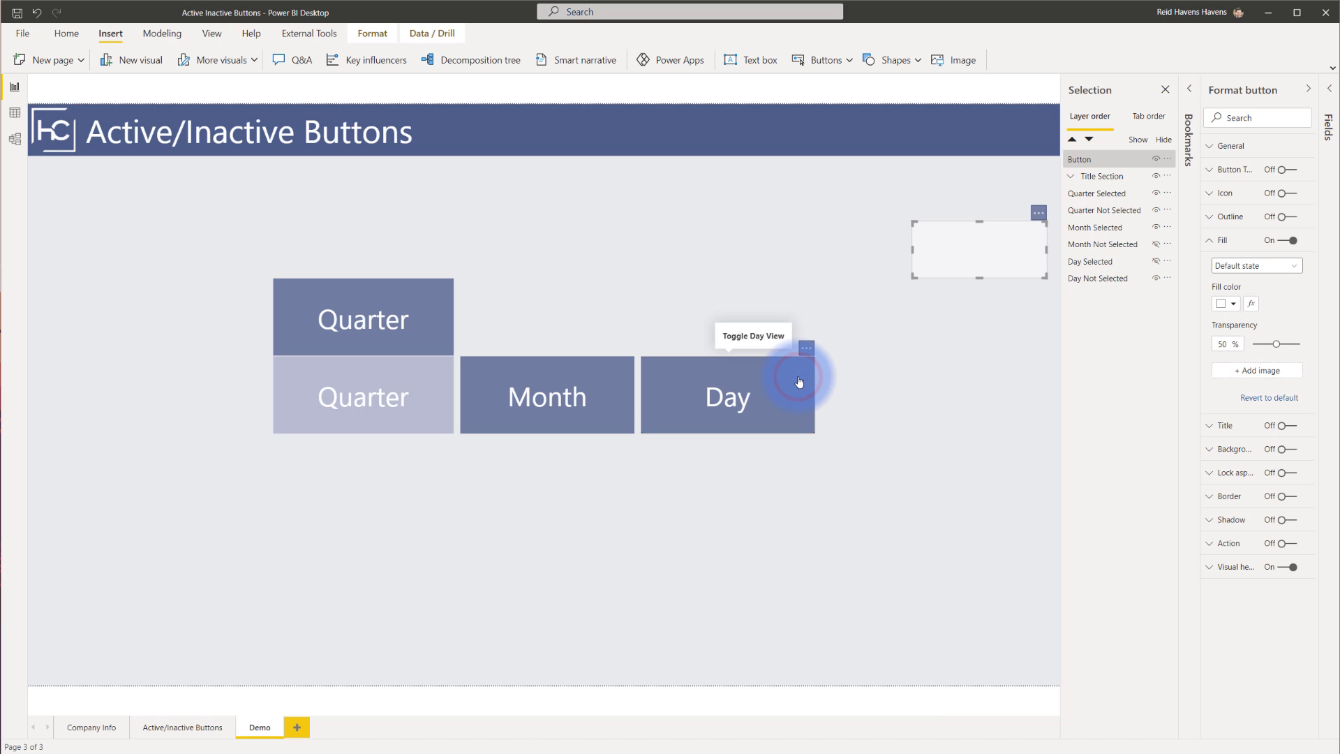
pyautogui.click(993, 247)
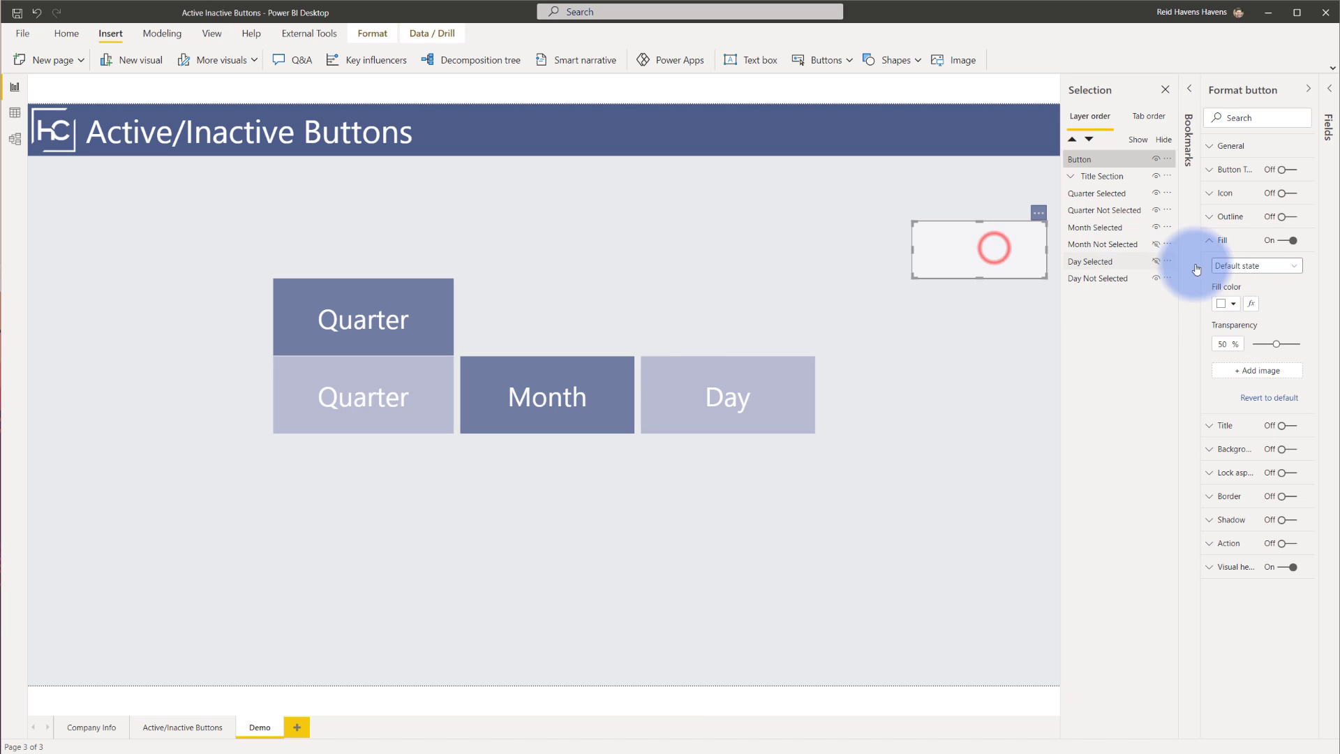
pyautogui.click(1256, 266)
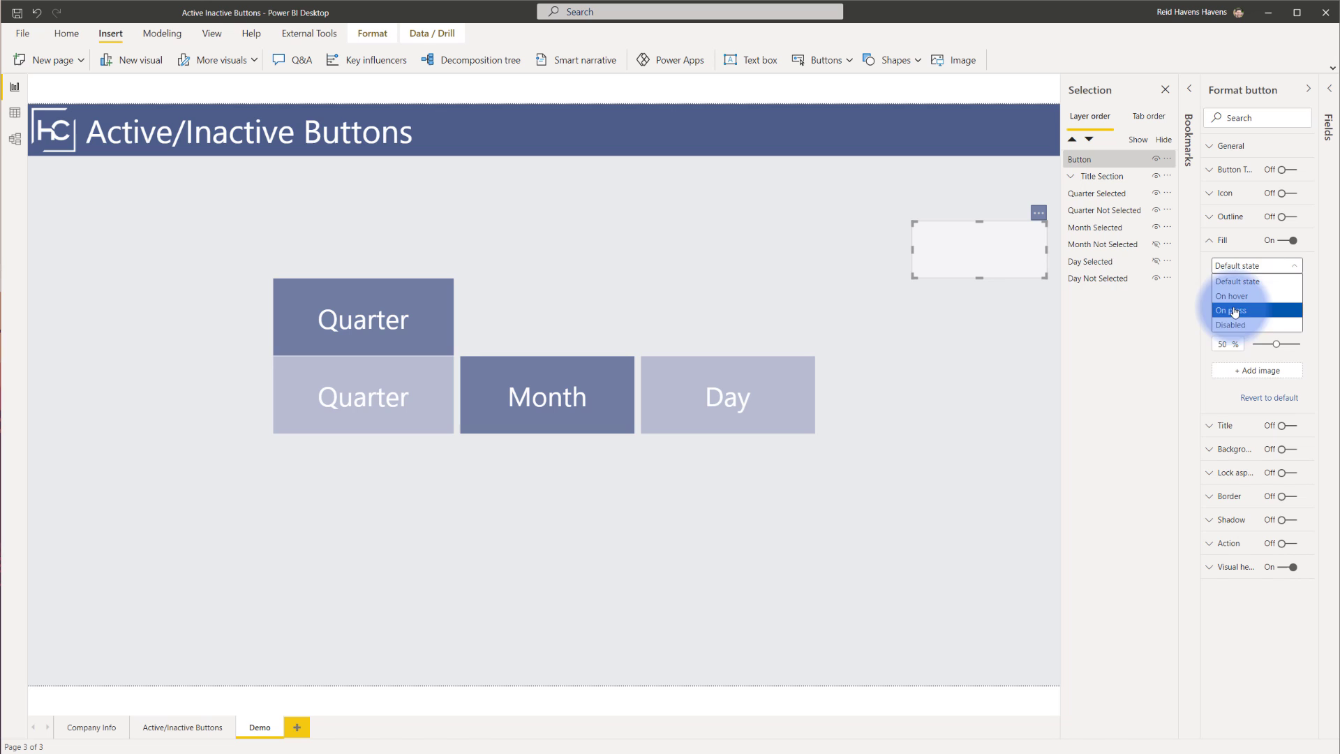
pyautogui.click(1238, 282)
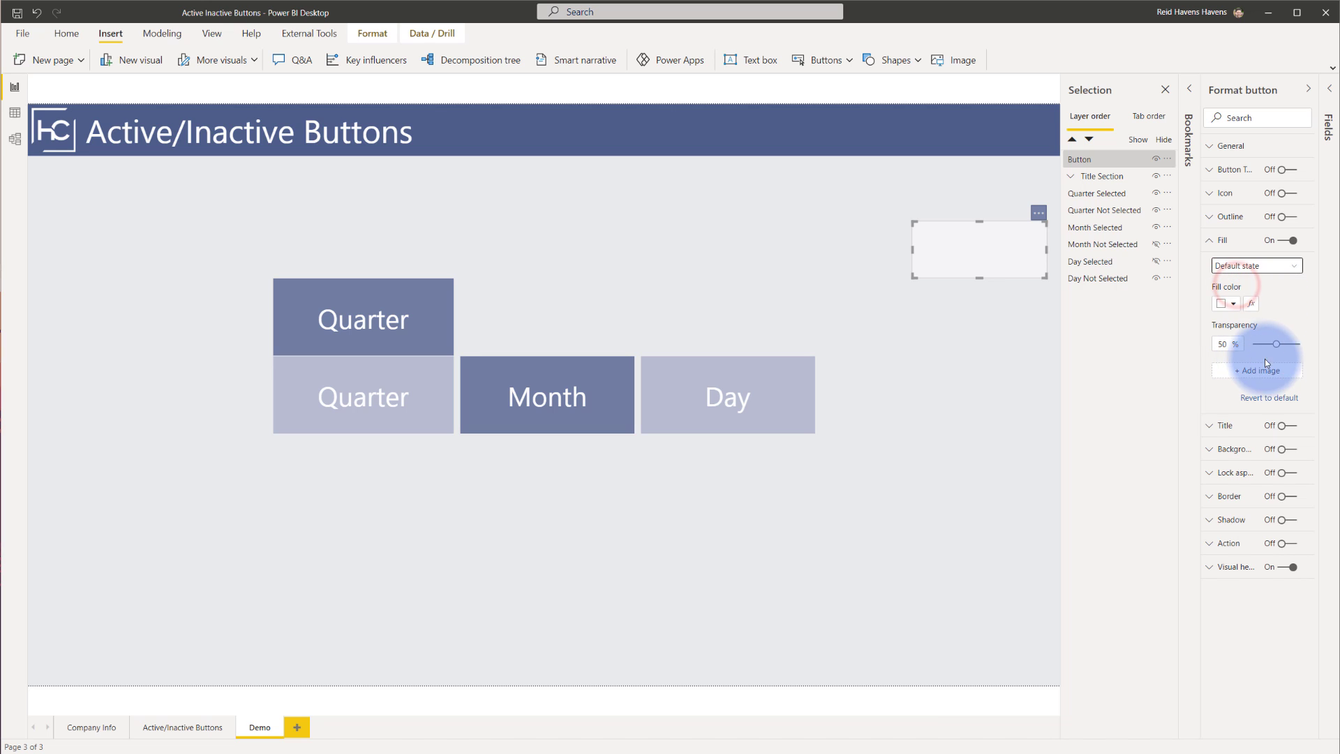
pyautogui.click(1277, 343)
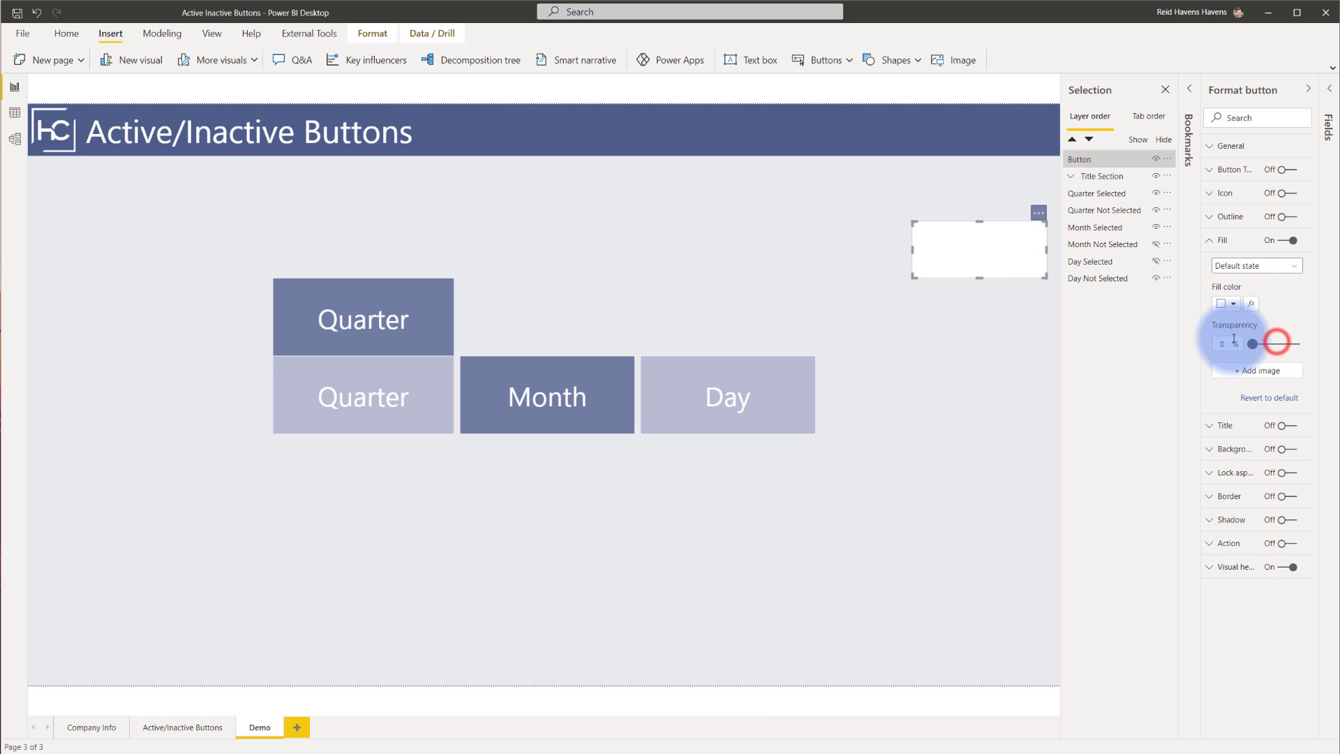
pyautogui.click(1227, 305)
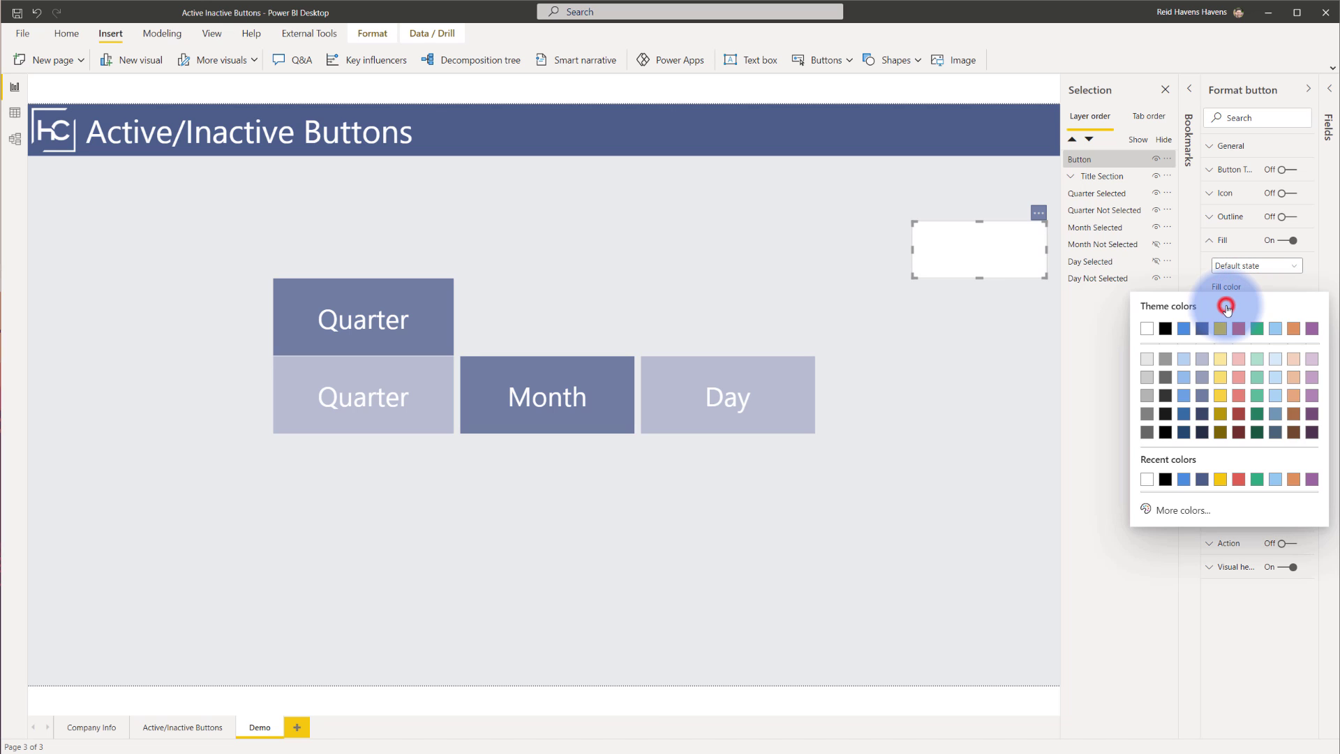
pyautogui.click(1201, 362)
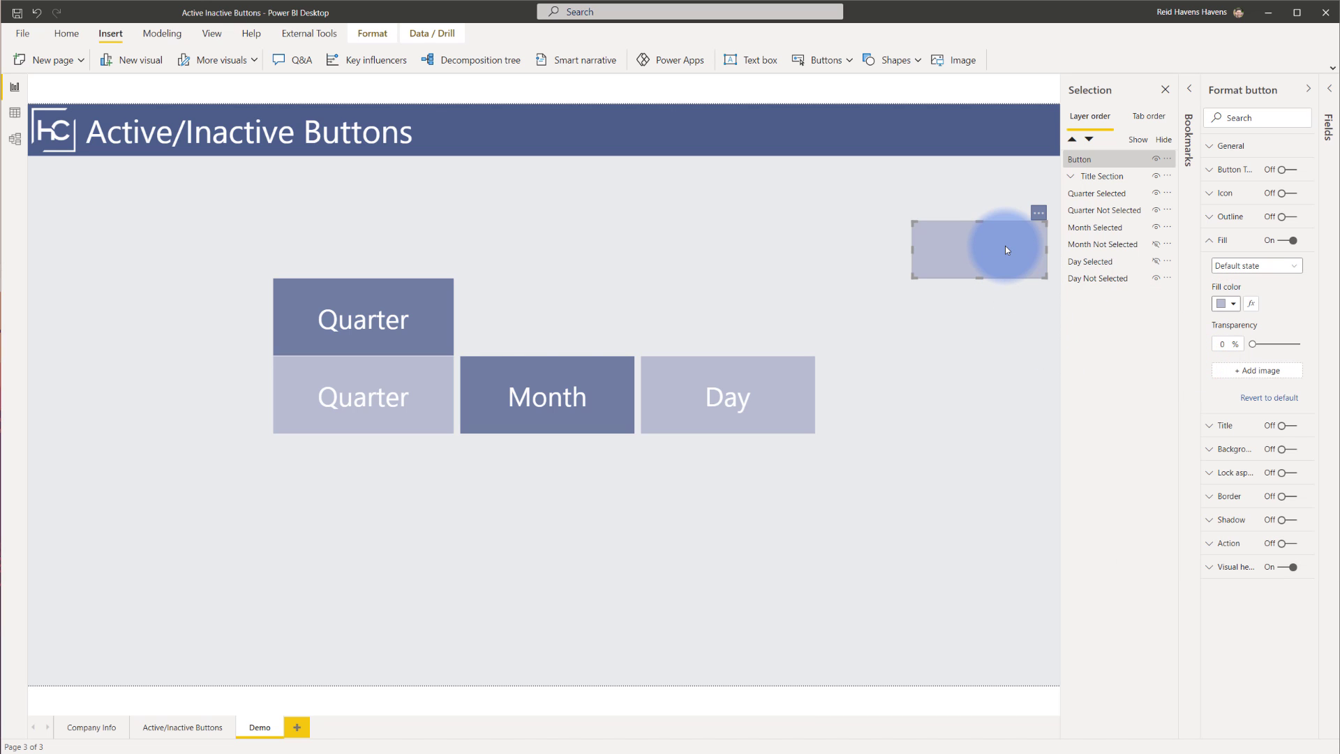
# Set the button's On hover fill to blue-grey #949eb9.
pyautogui.click(1266, 266)
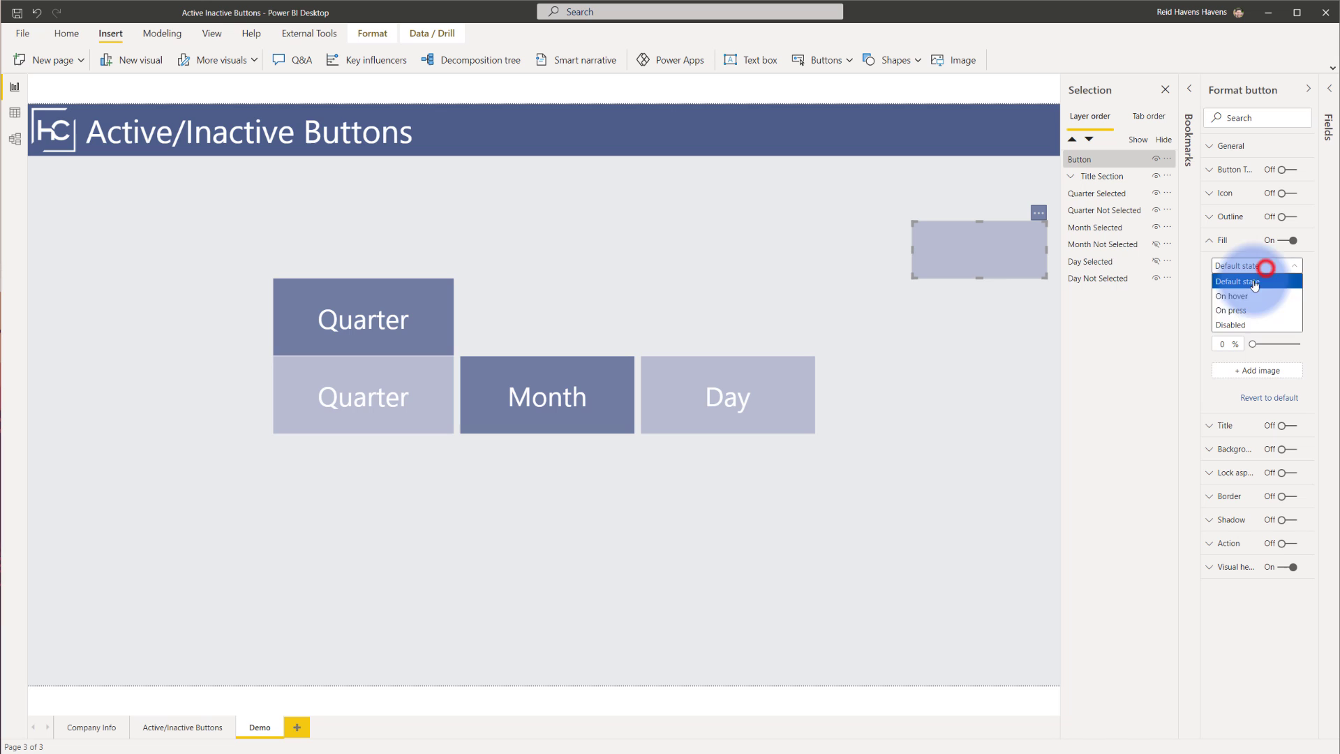
pyautogui.click(1233, 296)
pyautogui.click(1230, 304)
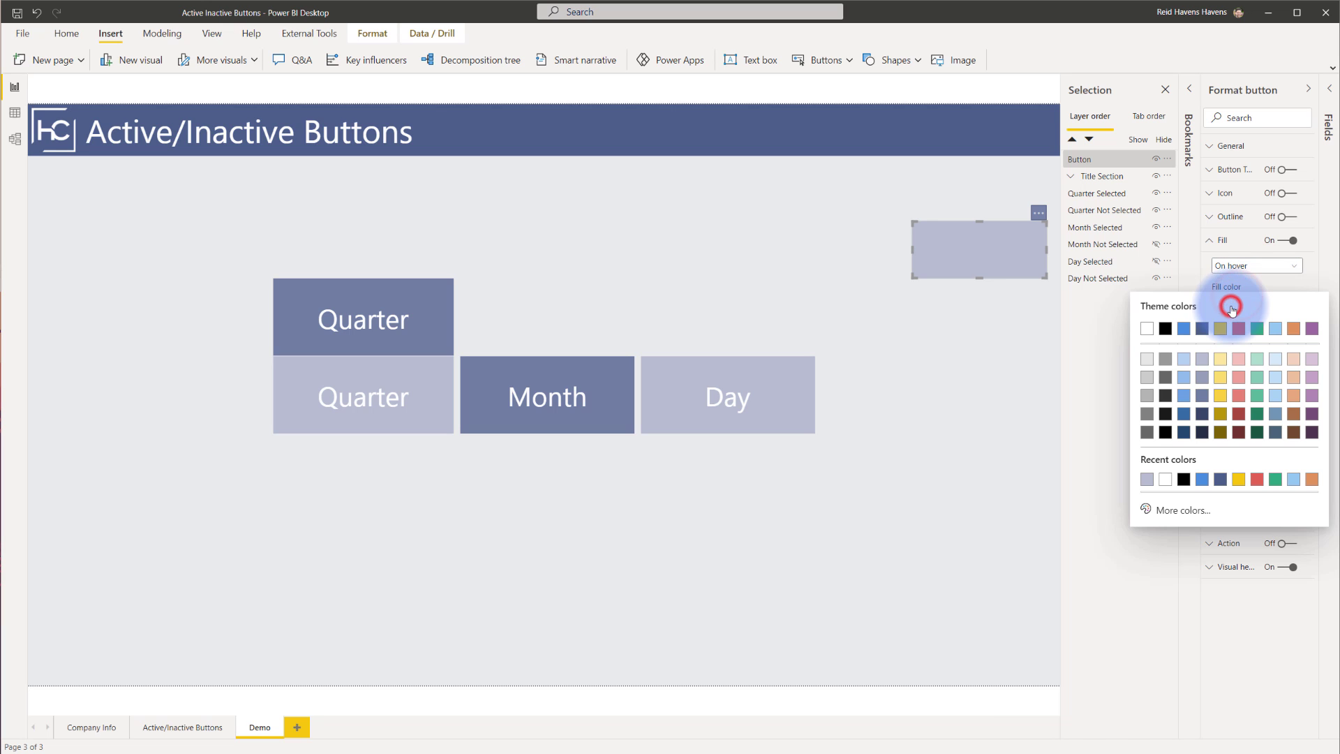
pyautogui.click(1206, 383)
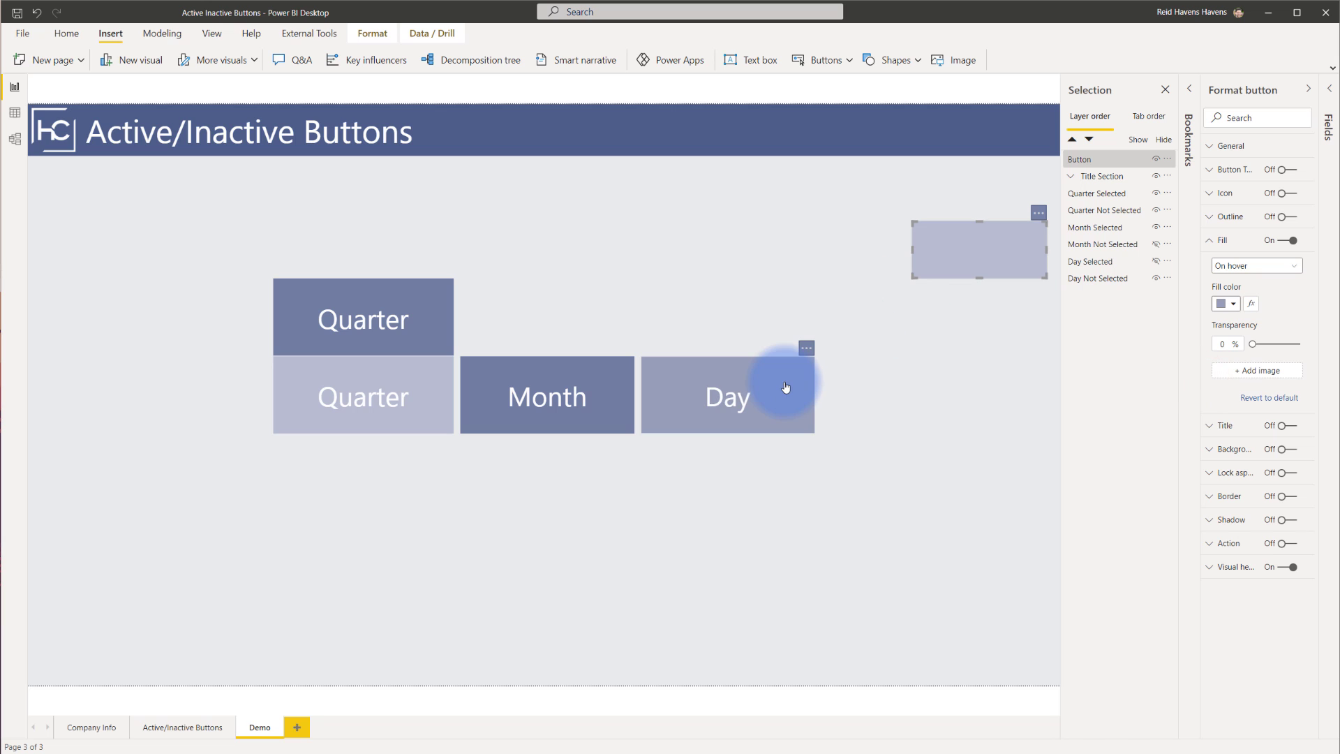
pyautogui.click(1230, 303)
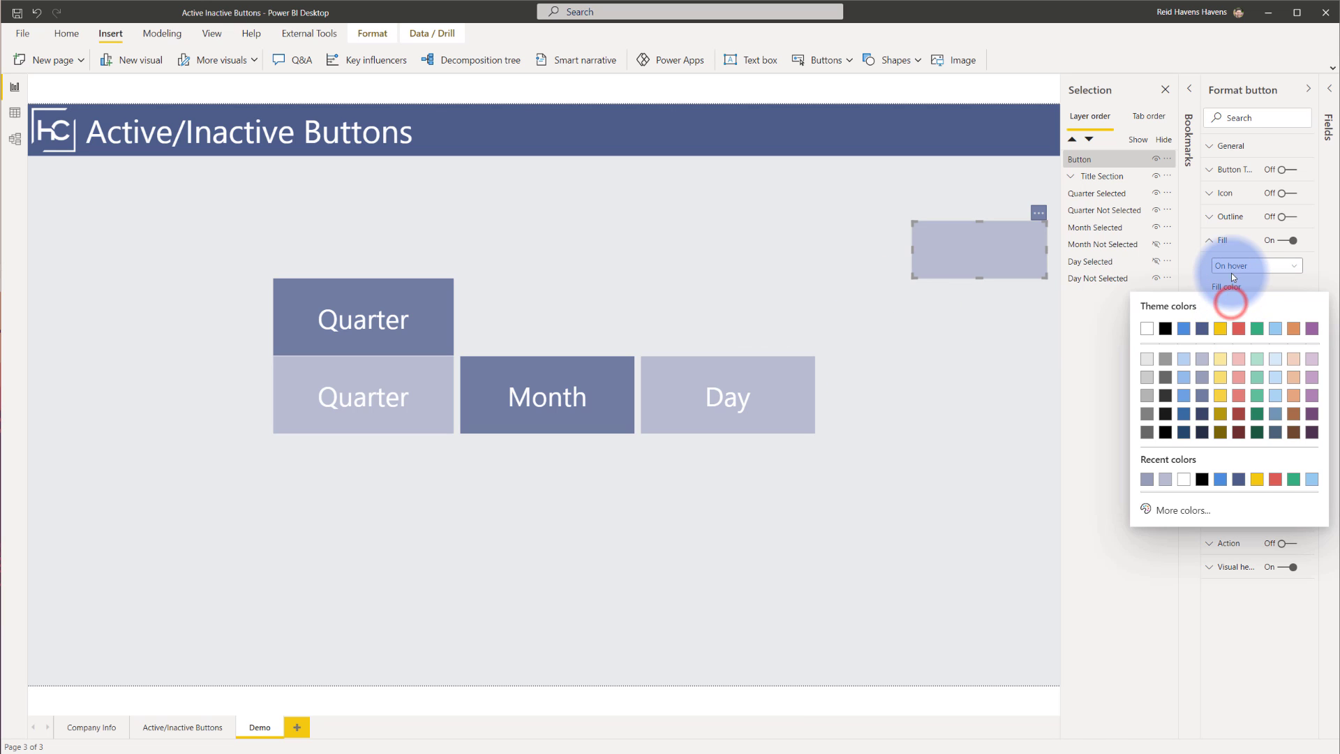
pyautogui.click(1233, 267)
# Set the button's On press fill to a dark blue theme colour and preview it.
pyautogui.click(1250, 266)
pyautogui.click(1236, 307)
pyautogui.click(1227, 306)
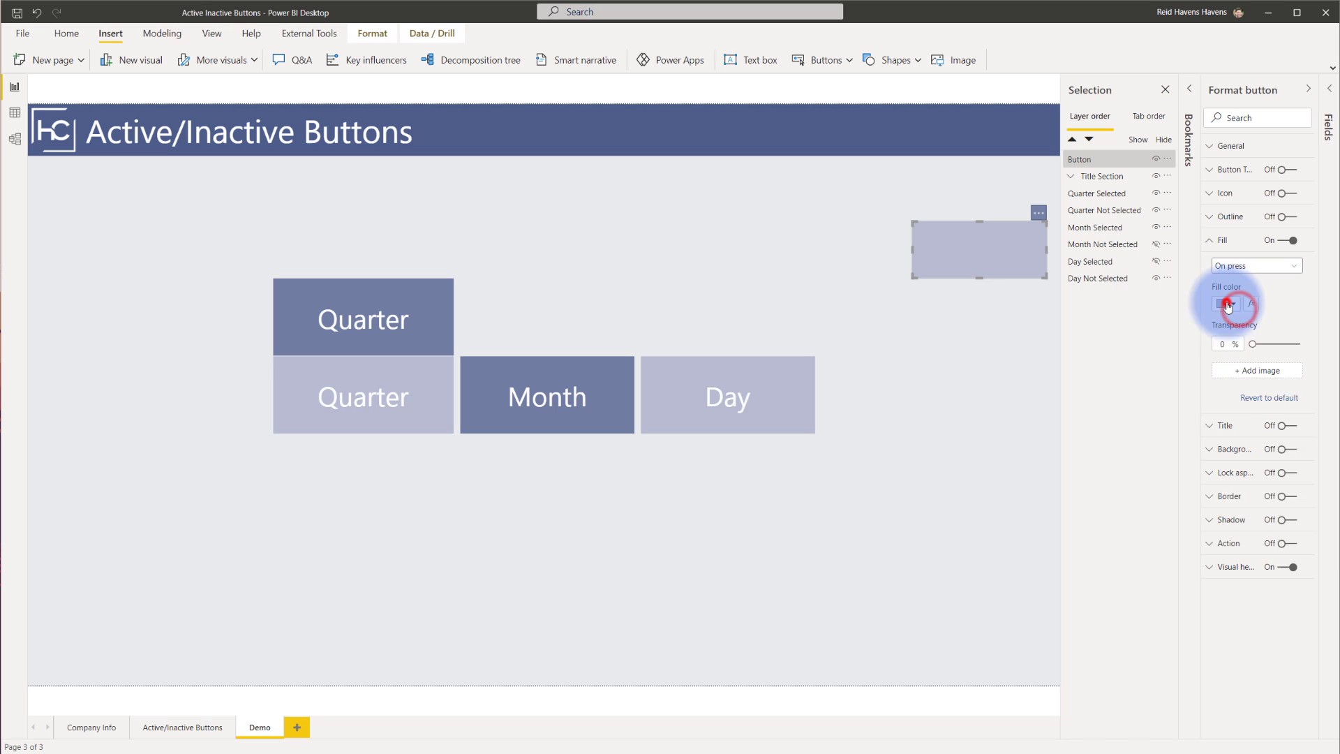
pyautogui.click(1206, 330)
pyautogui.click(1018, 257)
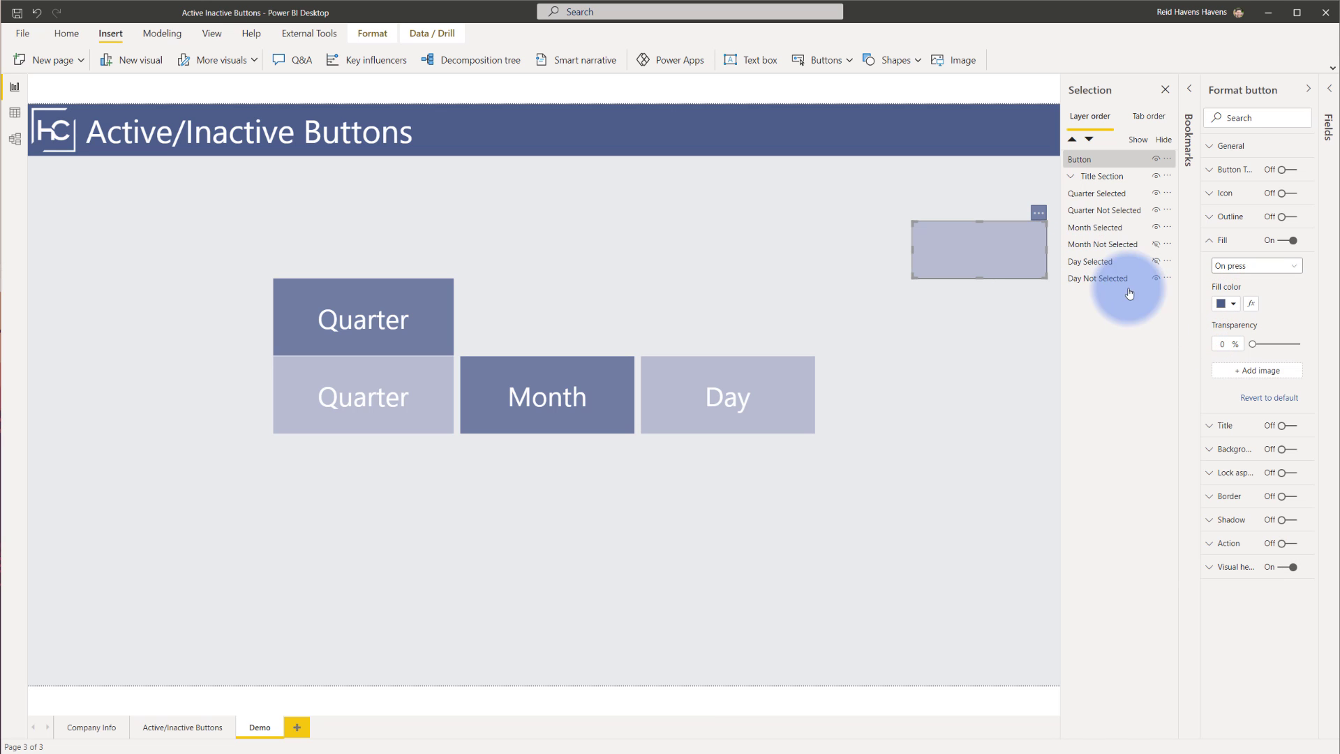
pyautogui.click(1221, 307)
pyautogui.click(1207, 395)
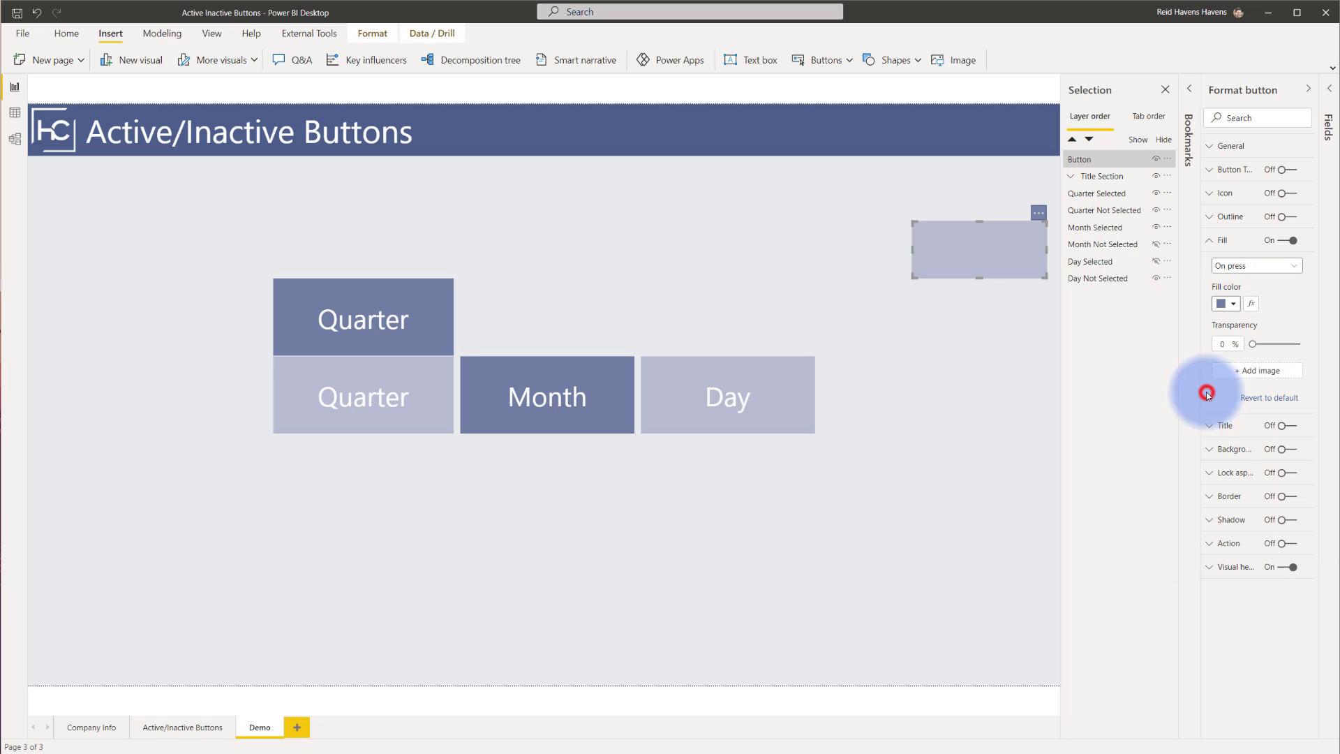
pyautogui.click(1037, 263)
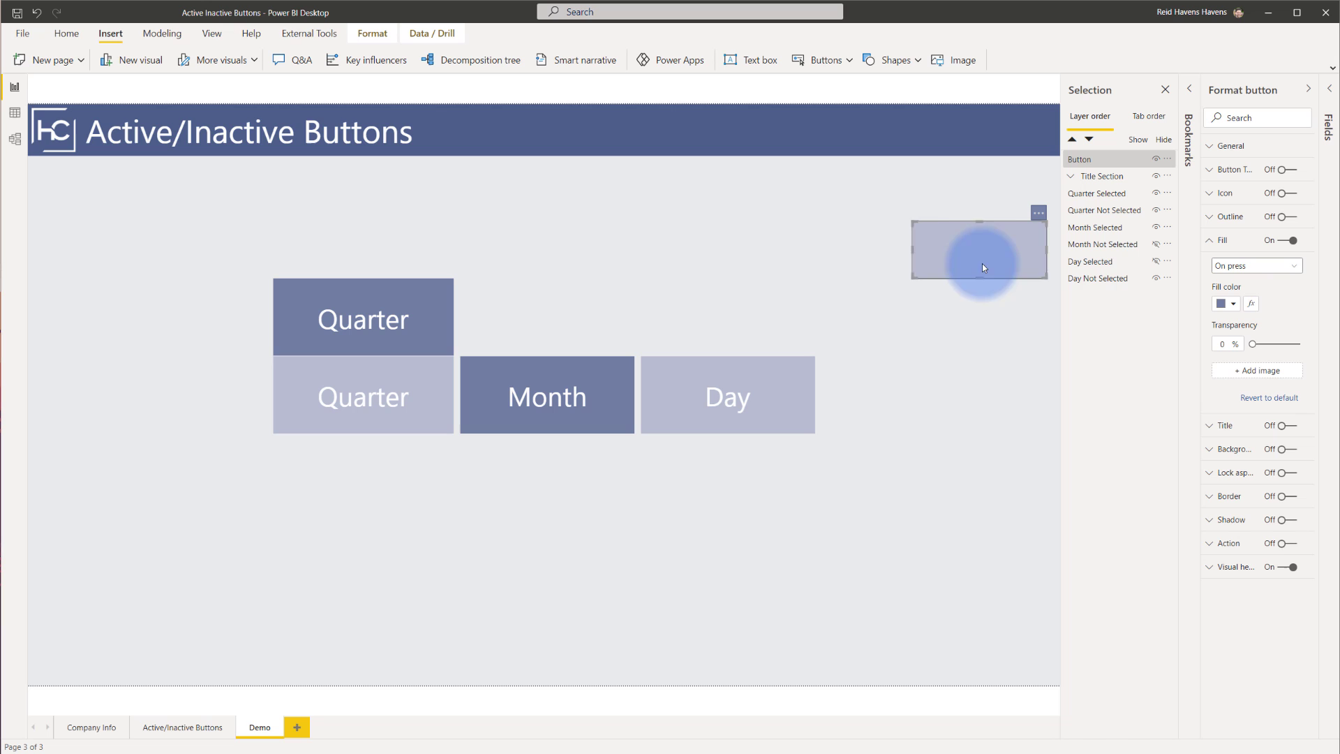
# Turn on the button text, set its size to 25 pt and its font colour to white.
pyautogui.click(1000, 257)
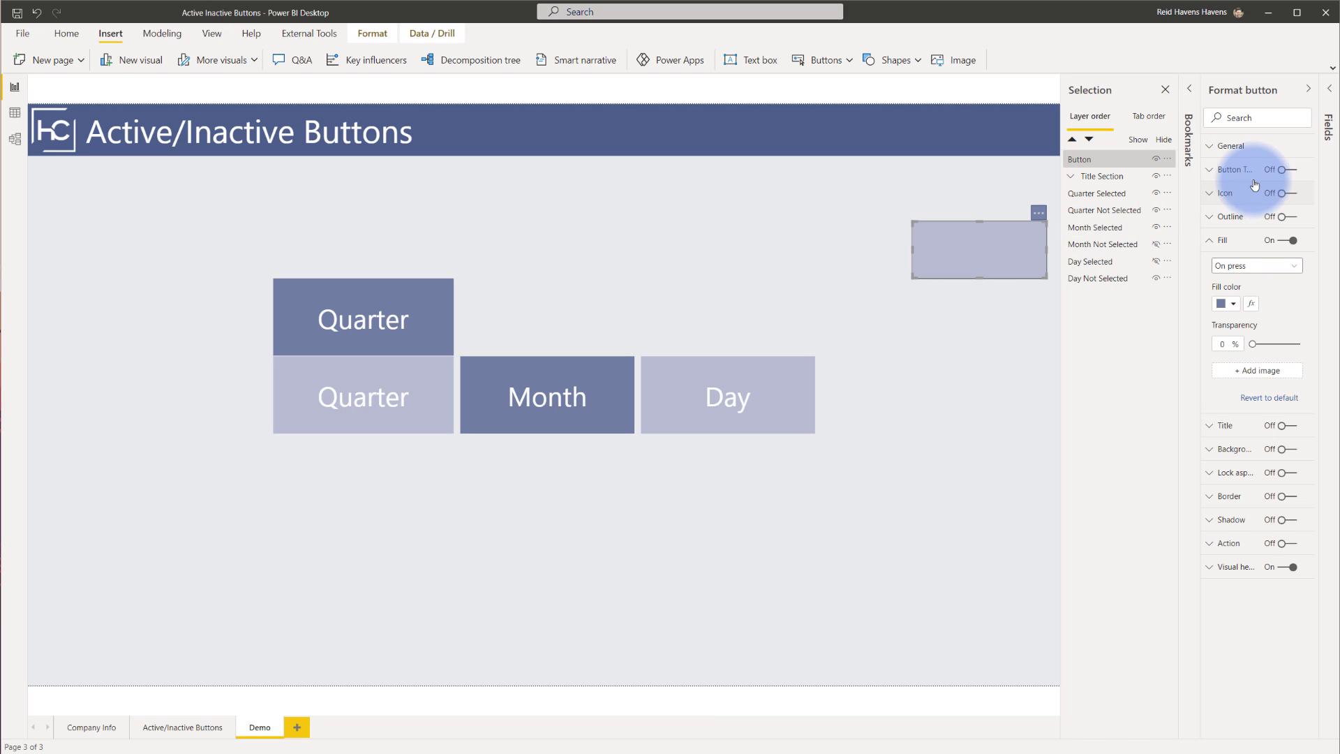
pyautogui.click(1215, 246)
pyautogui.click(1223, 169)
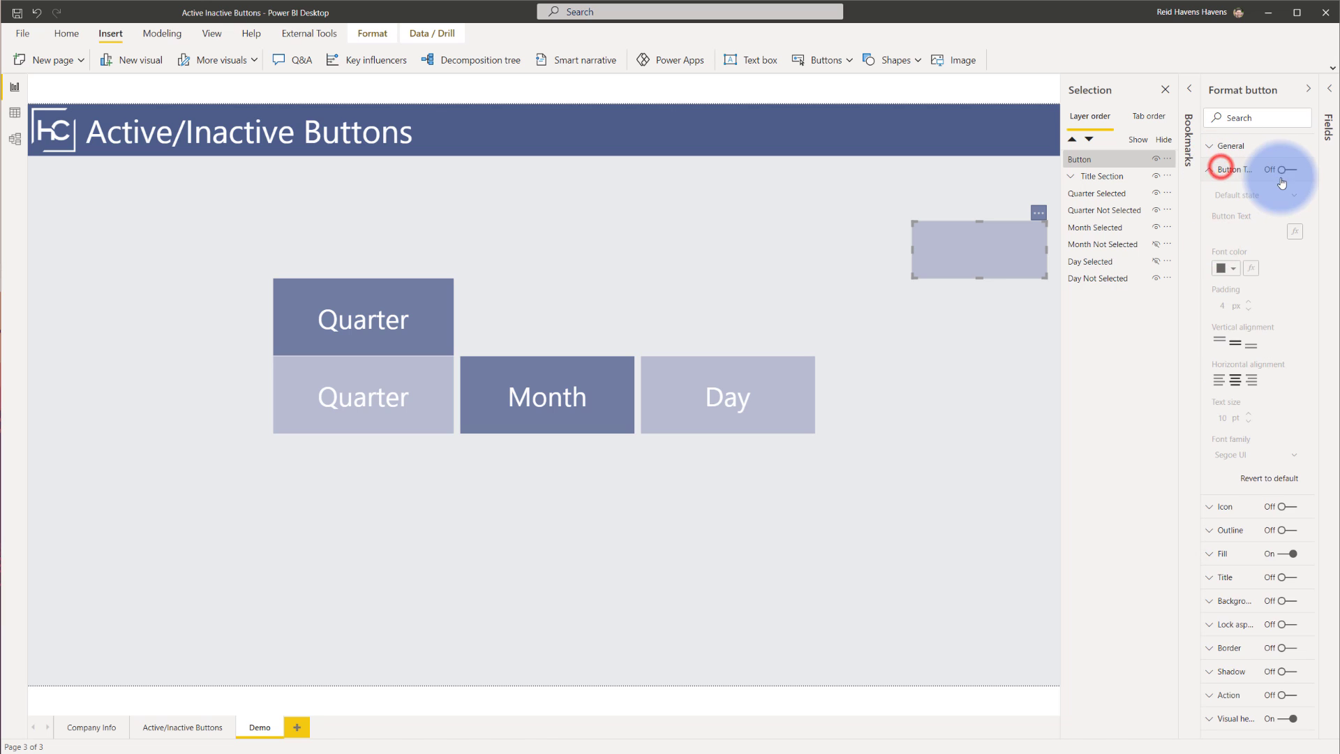
pyautogui.click(1283, 171)
pyautogui.click(1247, 229)
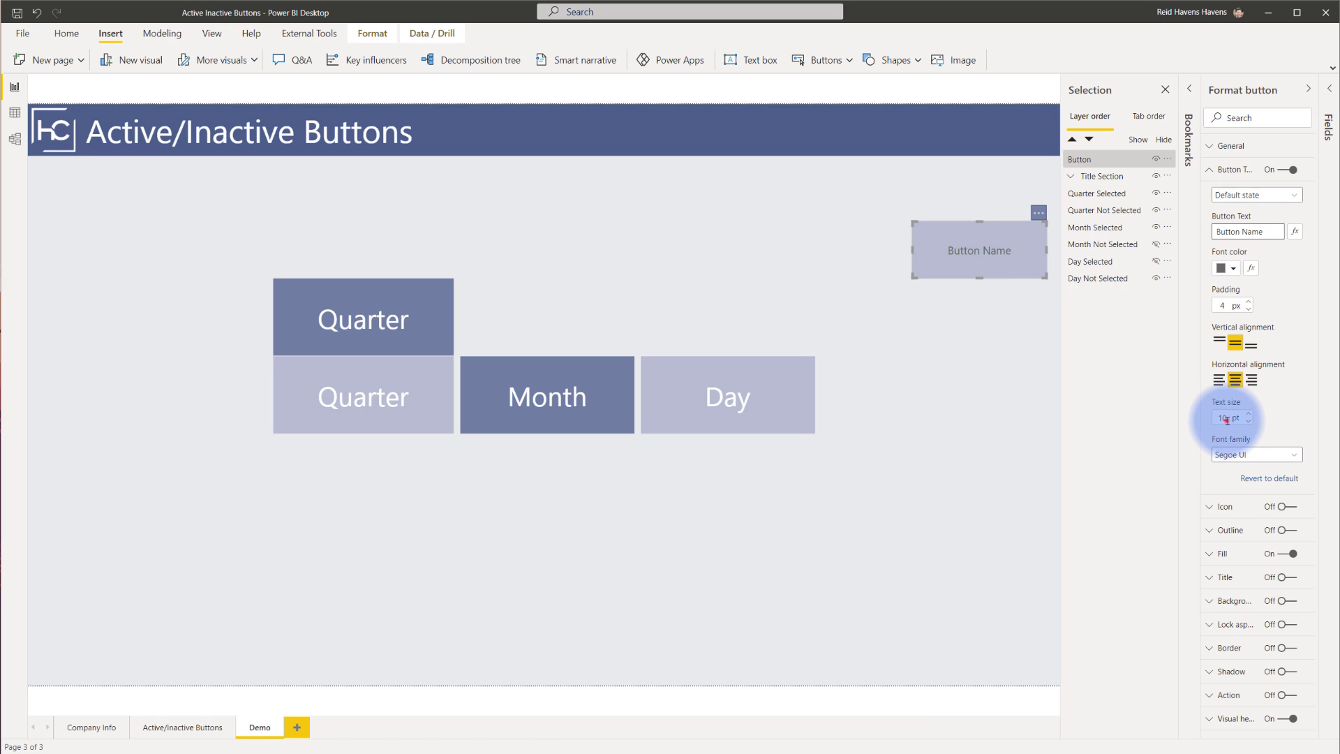
pyautogui.write('24')
pyautogui.click(1226, 267)
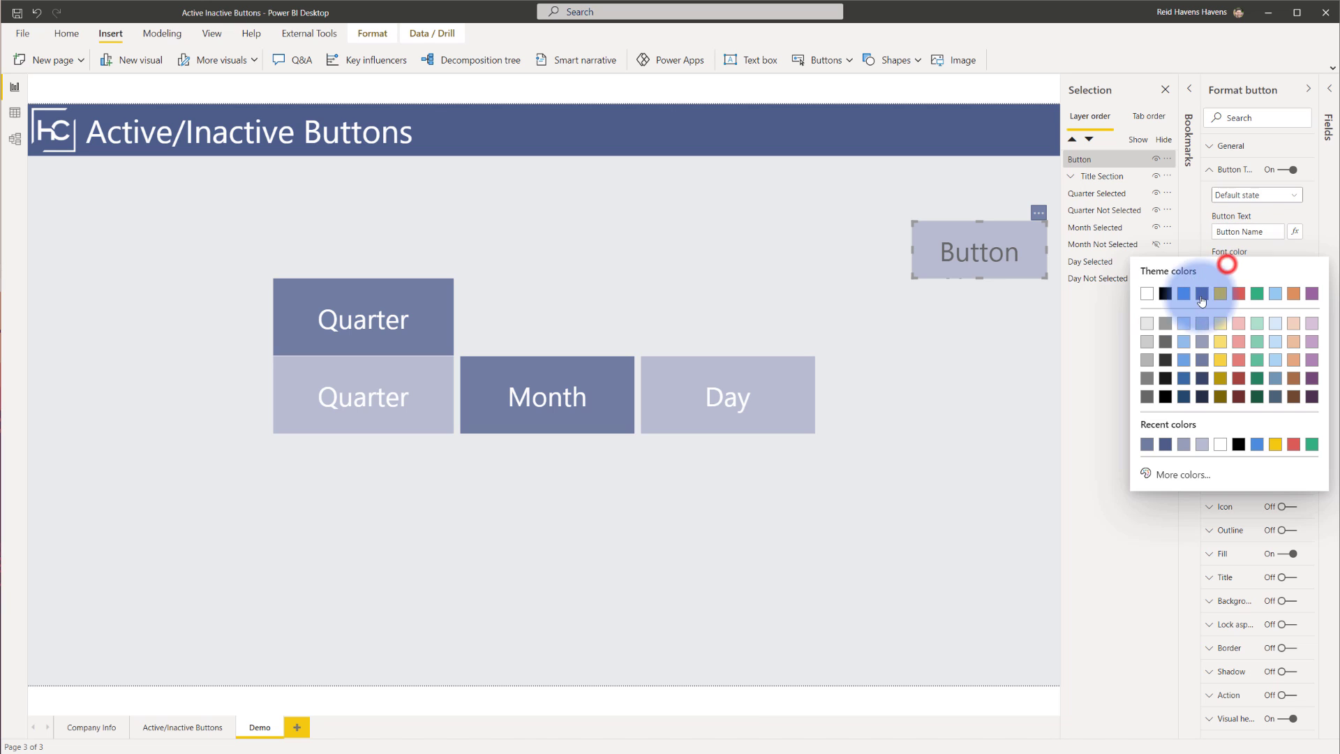
pyautogui.click(1147, 294)
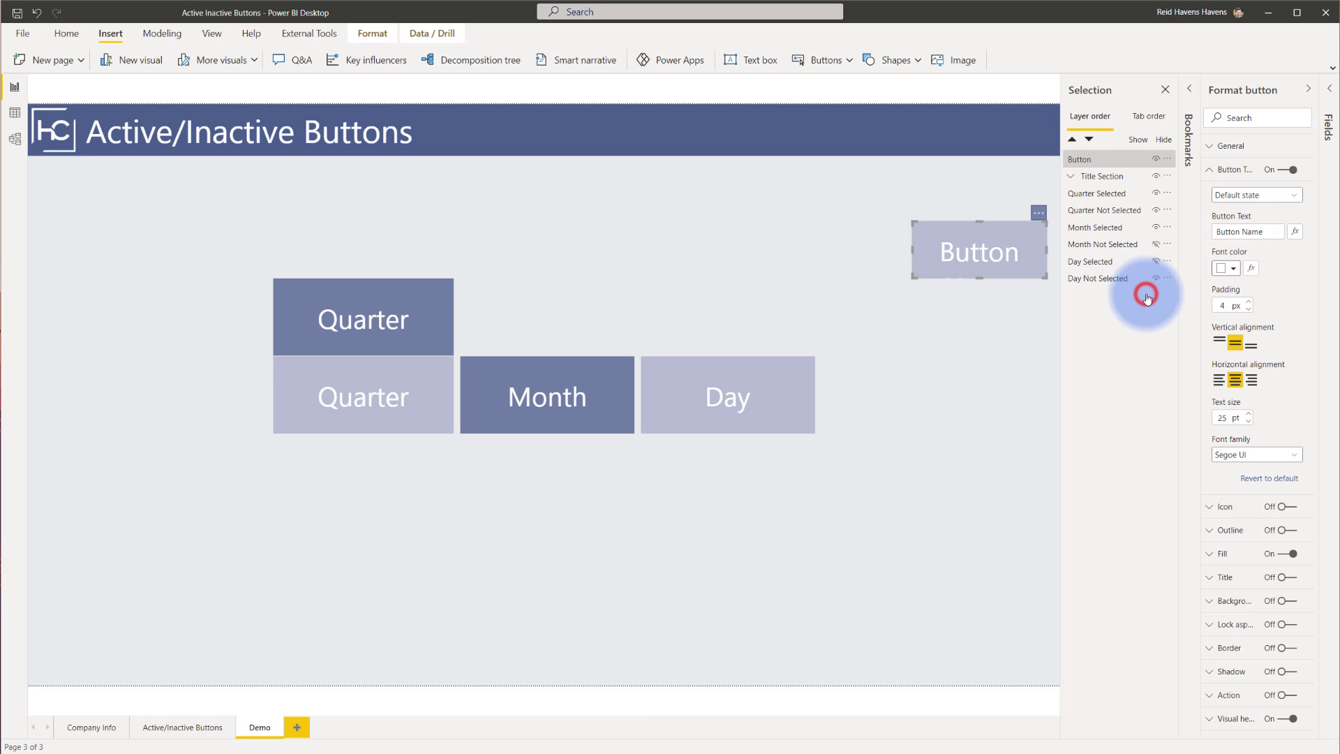
pyautogui.click(1021, 244)
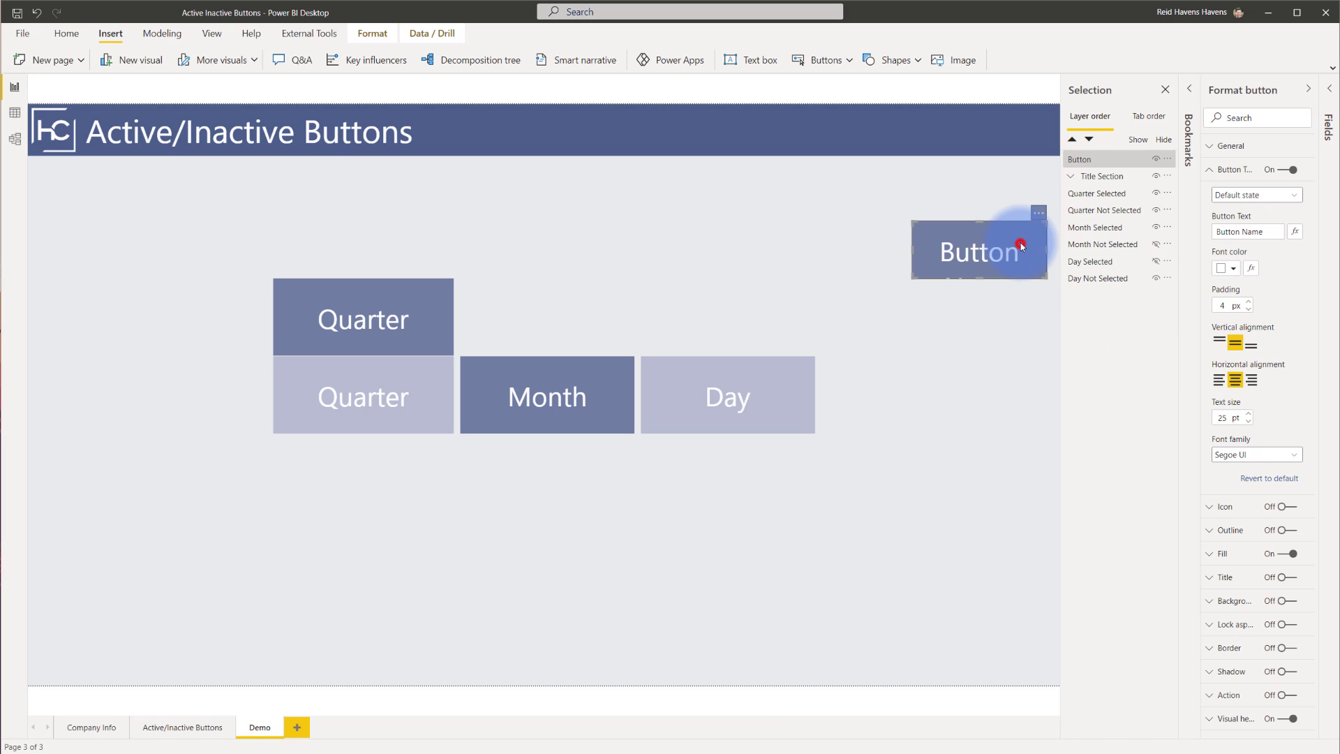
# Paste a copy flush below the button and name the layers Inactive Button and Active Button.
pyautogui.click(959, 253)
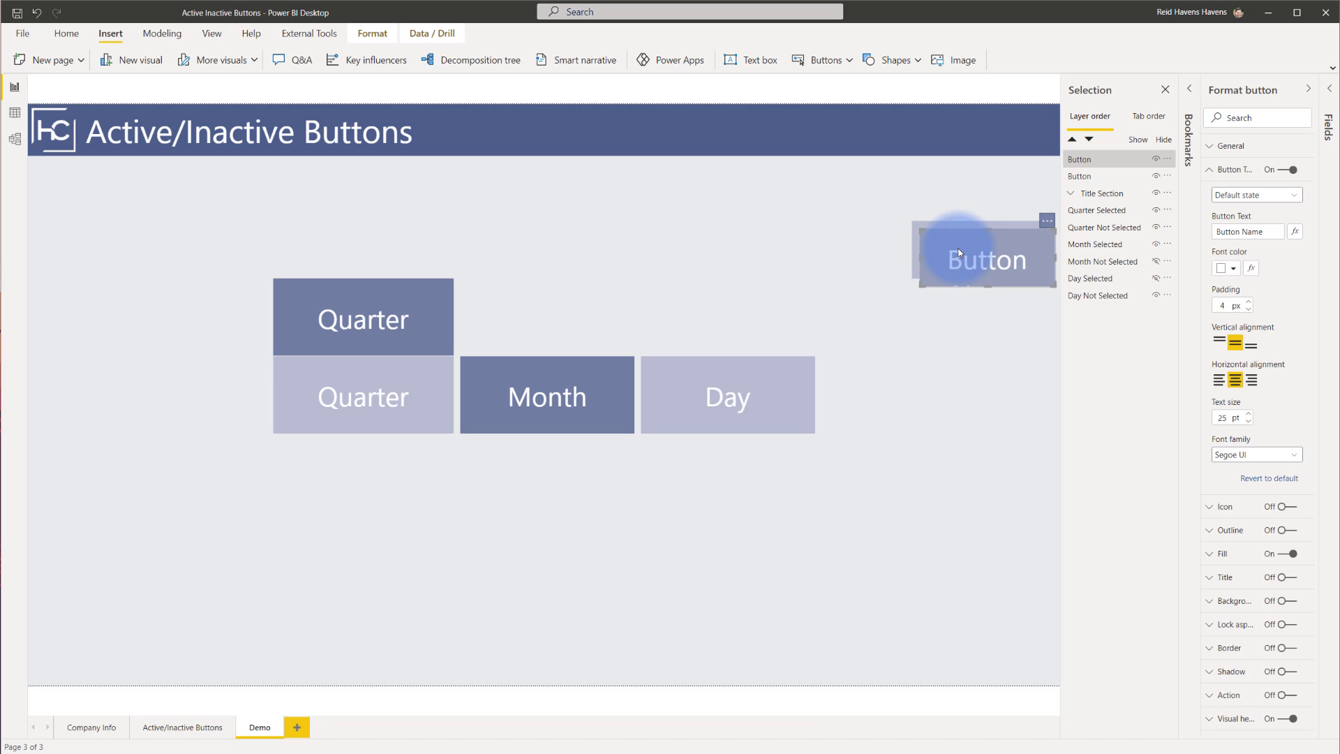
pyautogui.hotkey('ctrl', 'c')
pyautogui.hotkey('ctrl', 'v')
pyautogui.moveTo(959, 252); pyautogui.dragTo(951, 301)
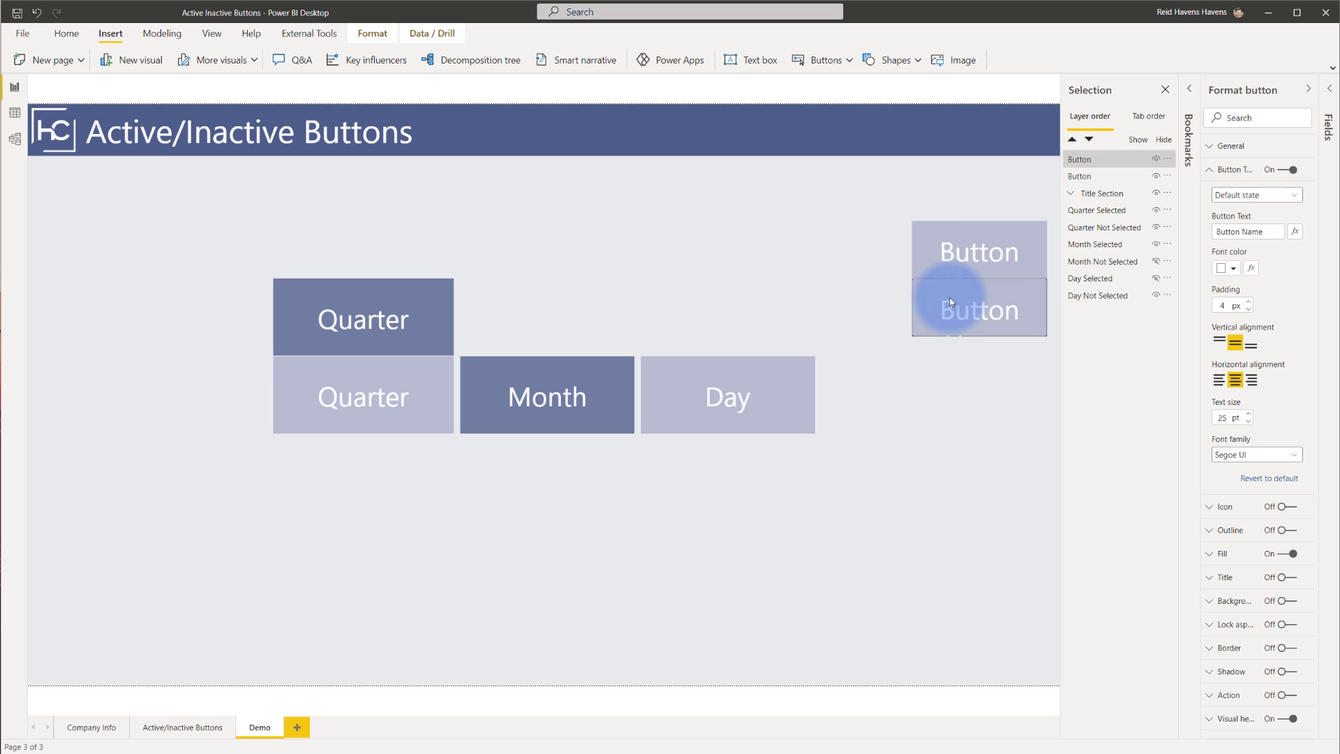
pyautogui.moveTo(1077, 157); pyautogui.dragTo(1074, 167)
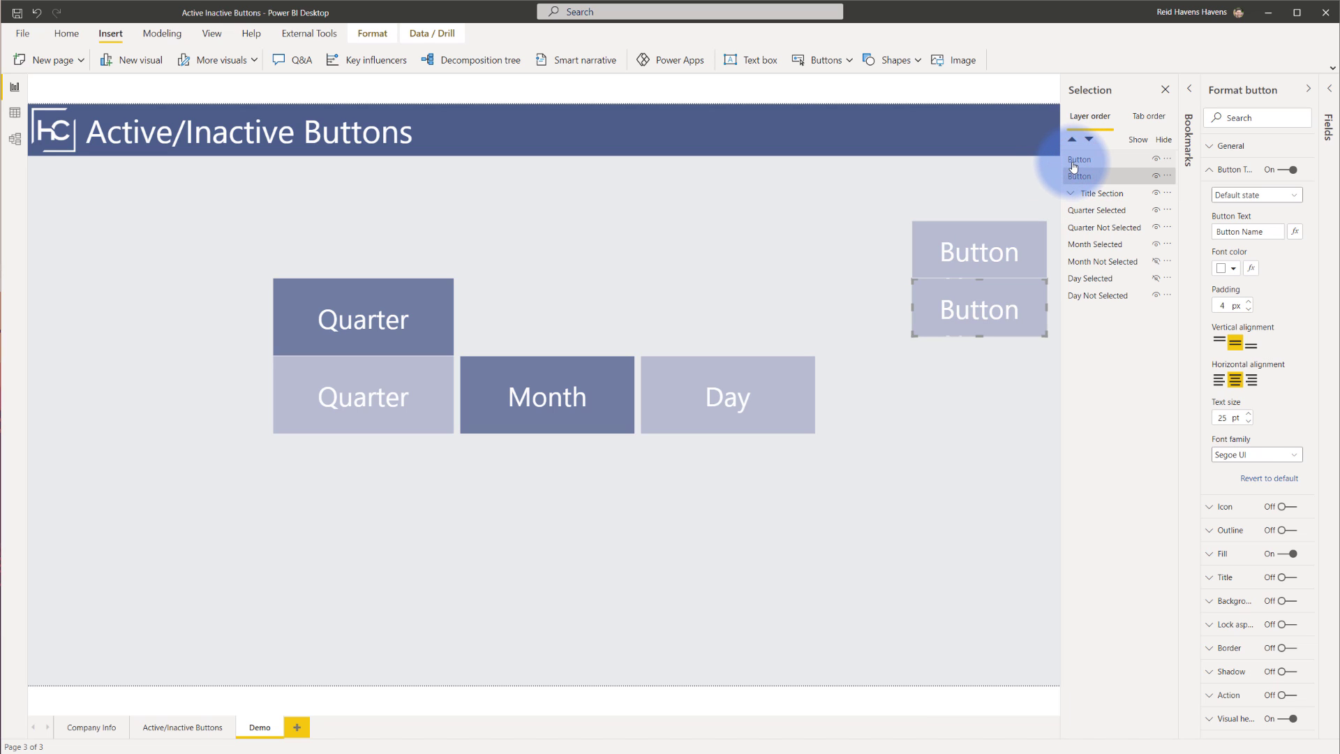
pyautogui.click(1074, 160)
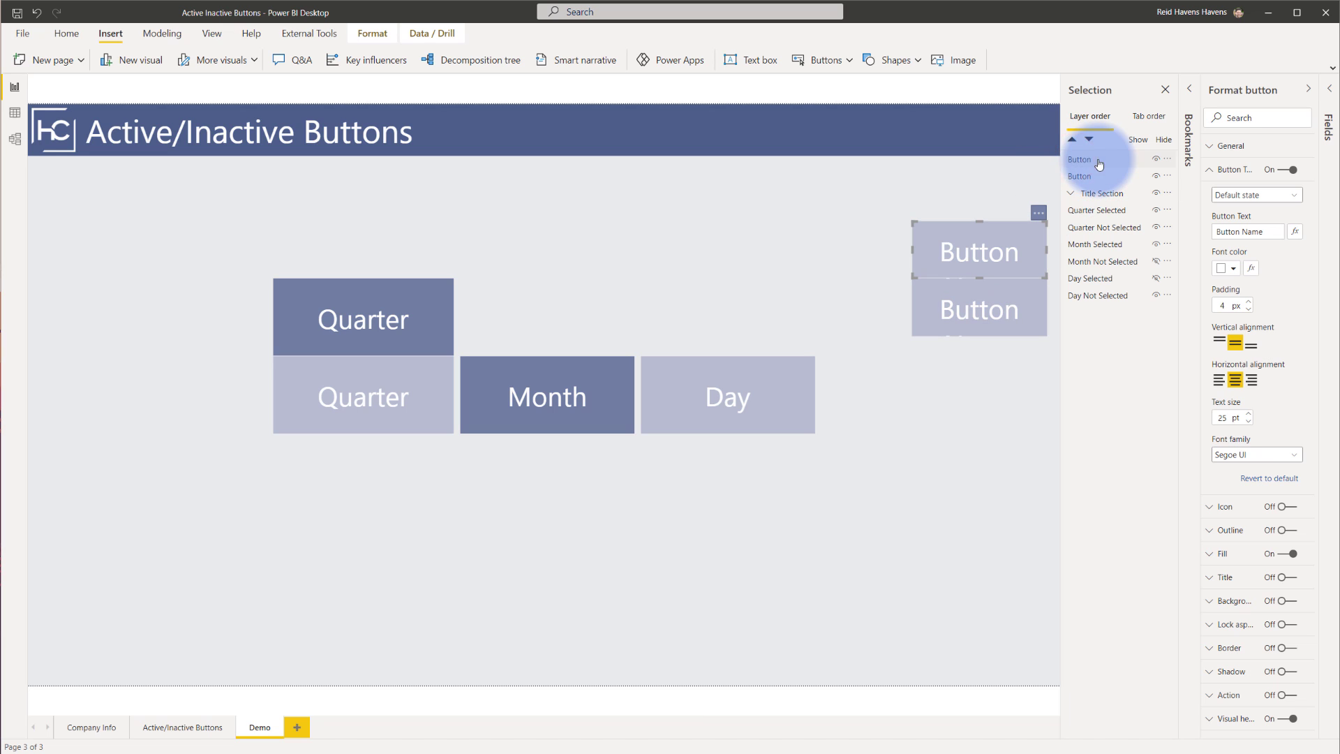
pyautogui.click(1078, 160)
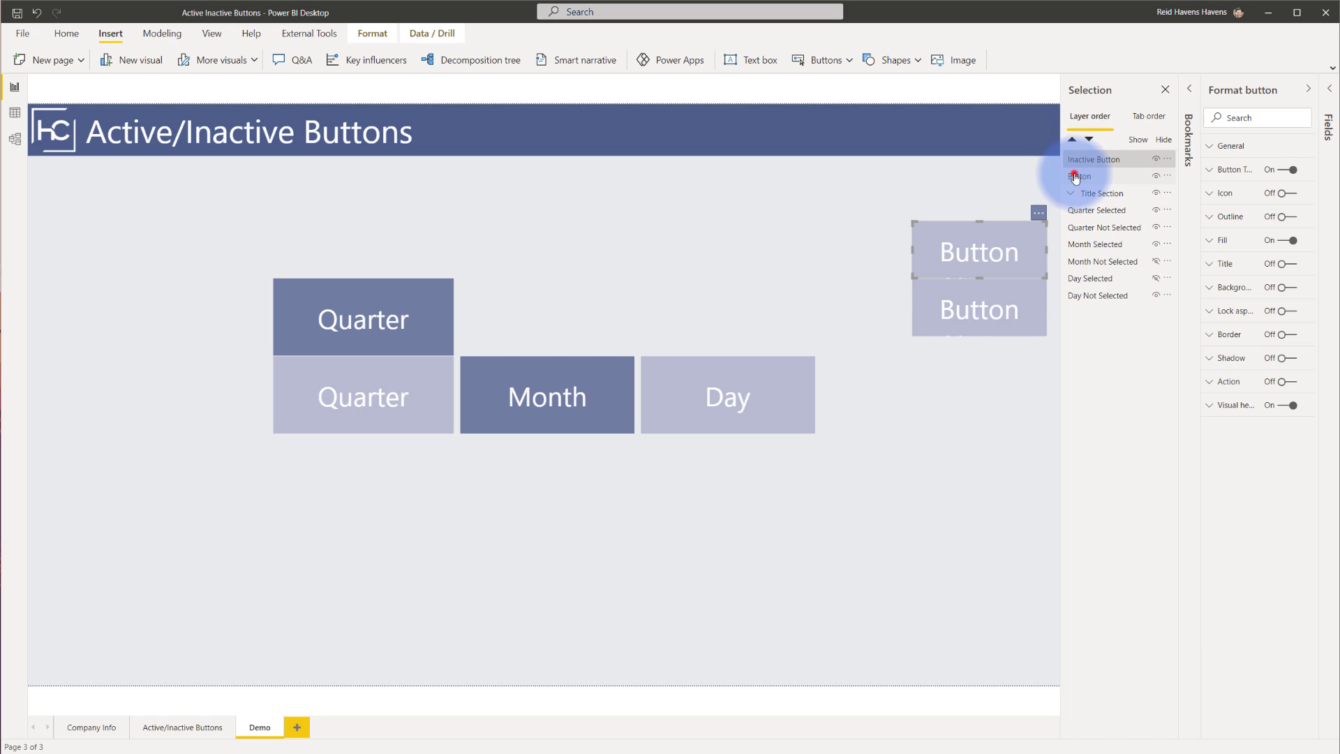
pyautogui.click(1075, 175)
# Give Active Button a darker default fill and a dark blue-grey hover fill.
pyautogui.click(963, 314)
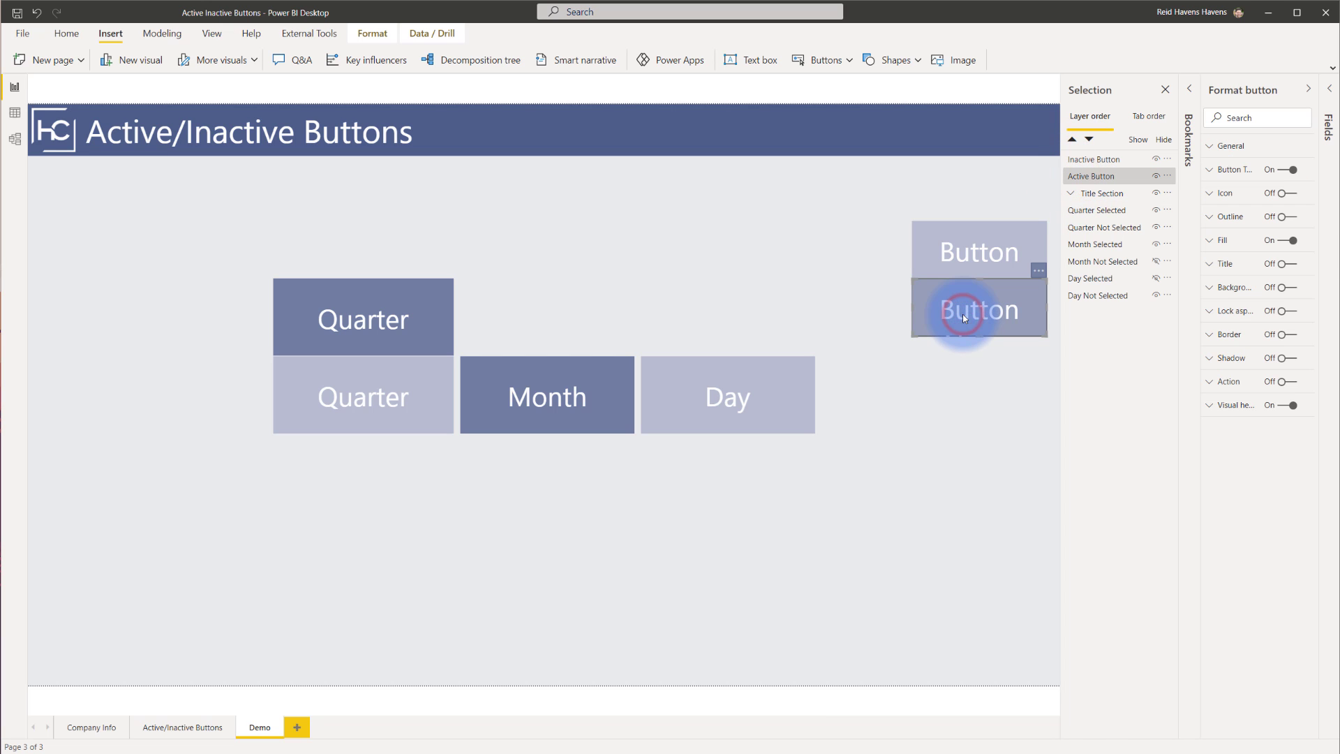
pyautogui.click(1215, 240)
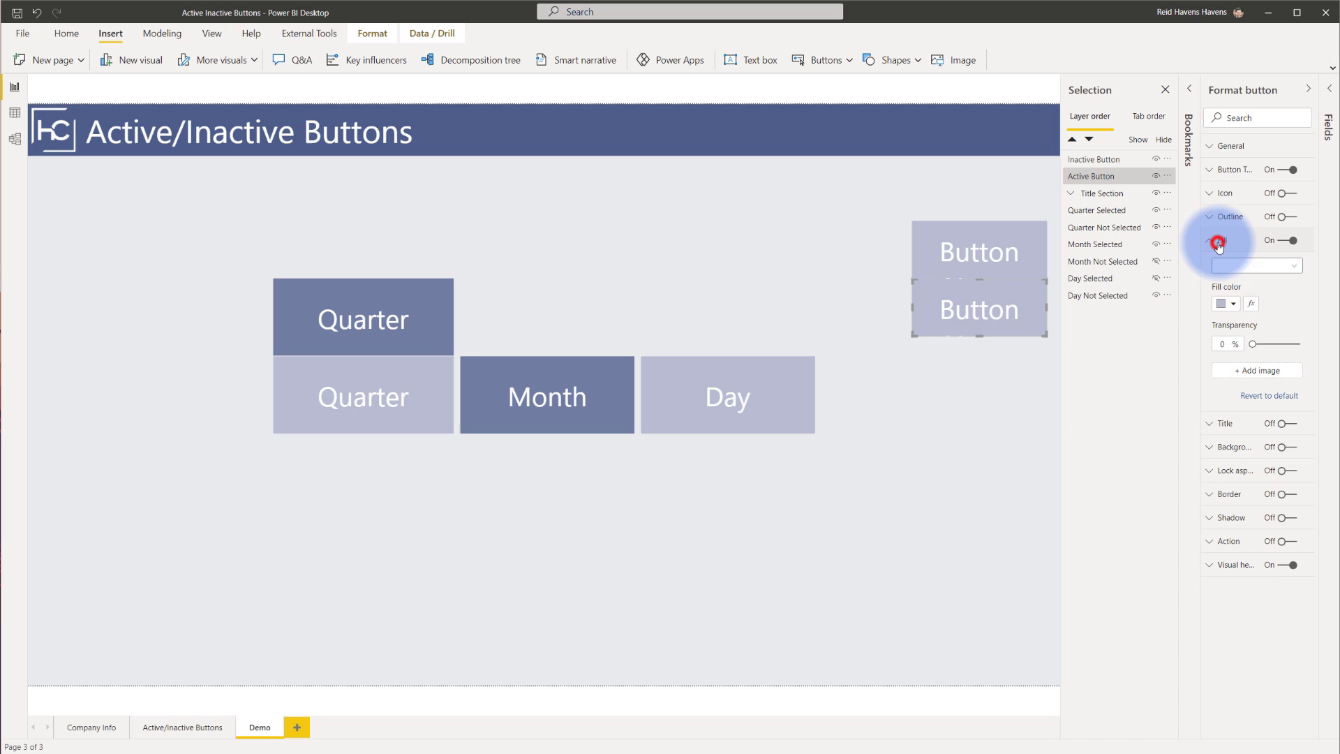
pyautogui.click(1253, 265)
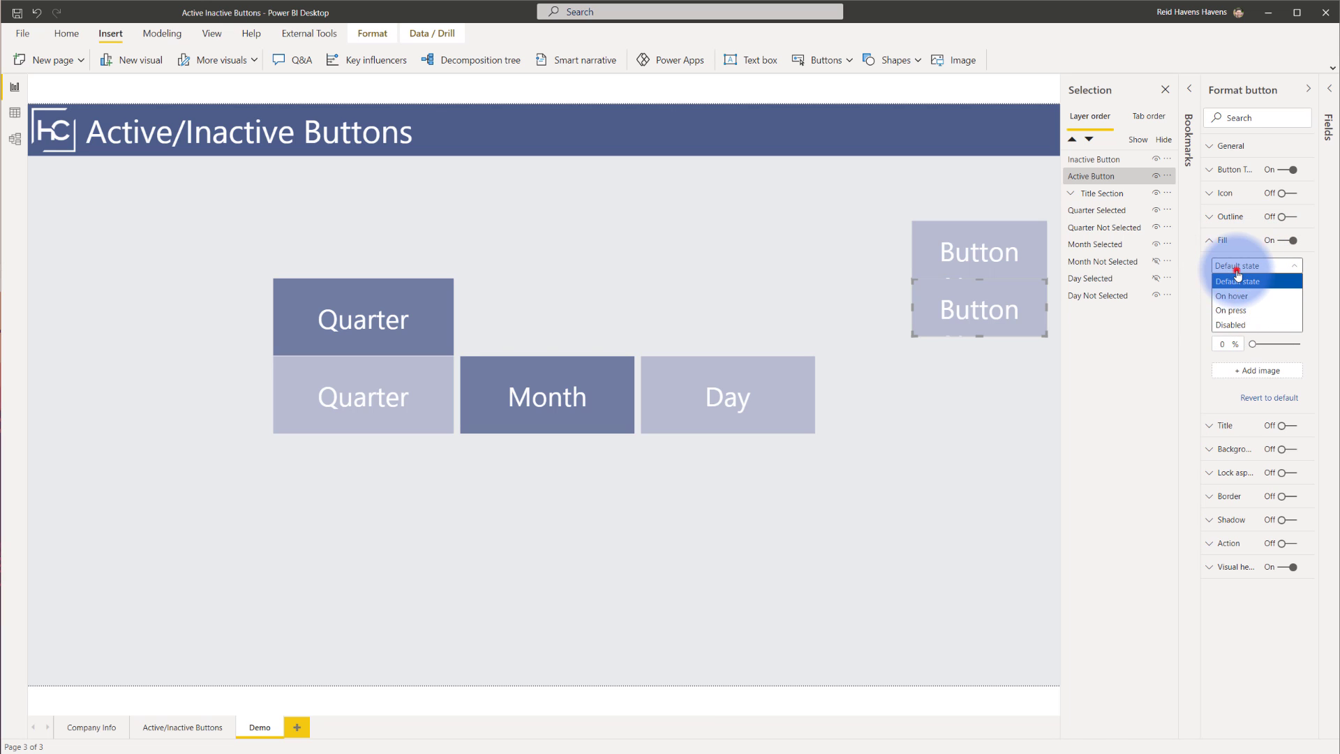
pyautogui.click(1232, 281)
pyautogui.click(1228, 304)
pyautogui.click(1207, 403)
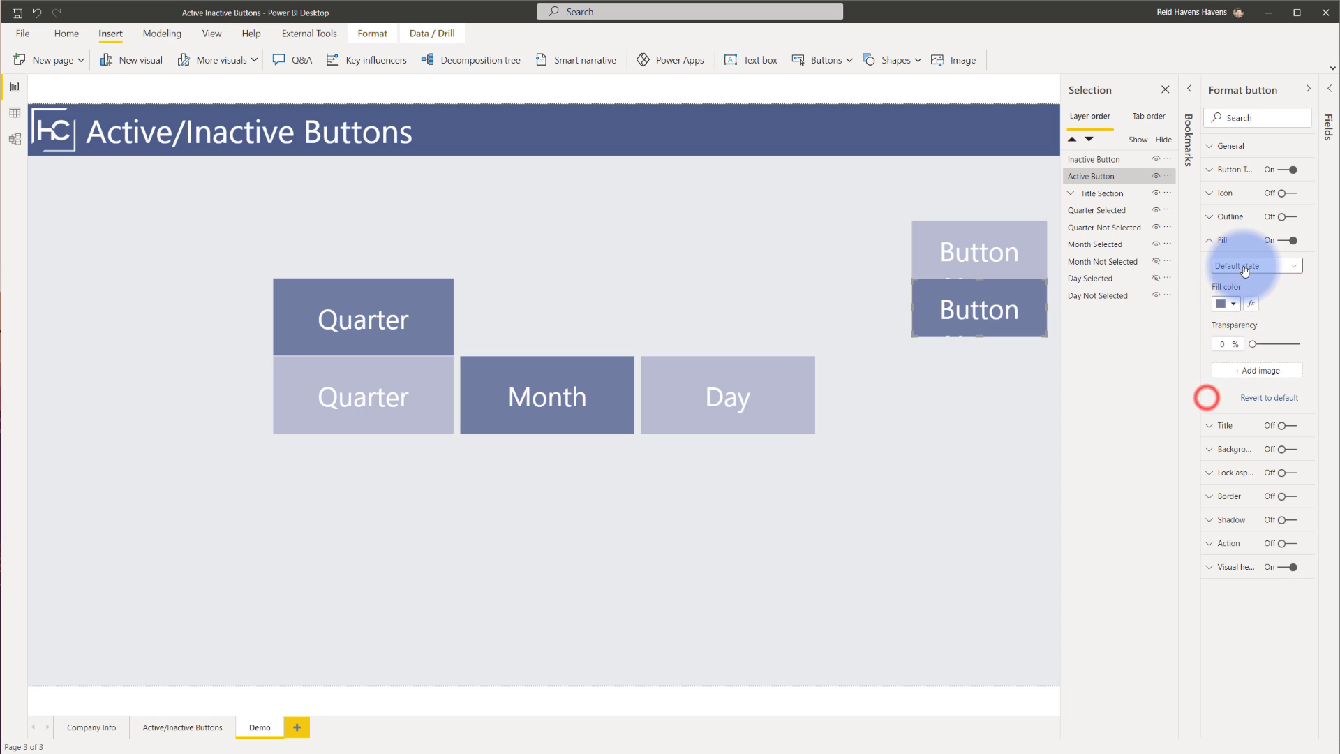
pyautogui.click(1253, 265)
pyautogui.click(1232, 291)
pyautogui.click(1223, 301)
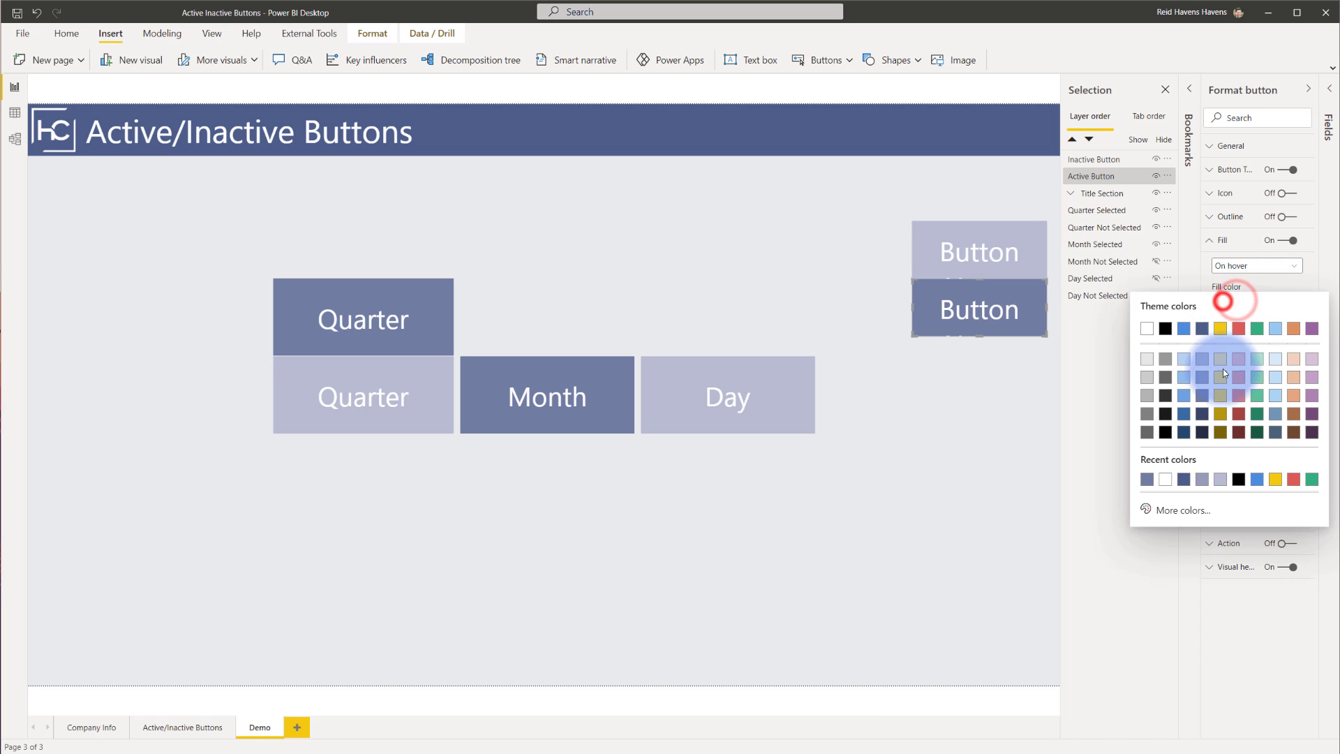
pyautogui.click(1201, 398)
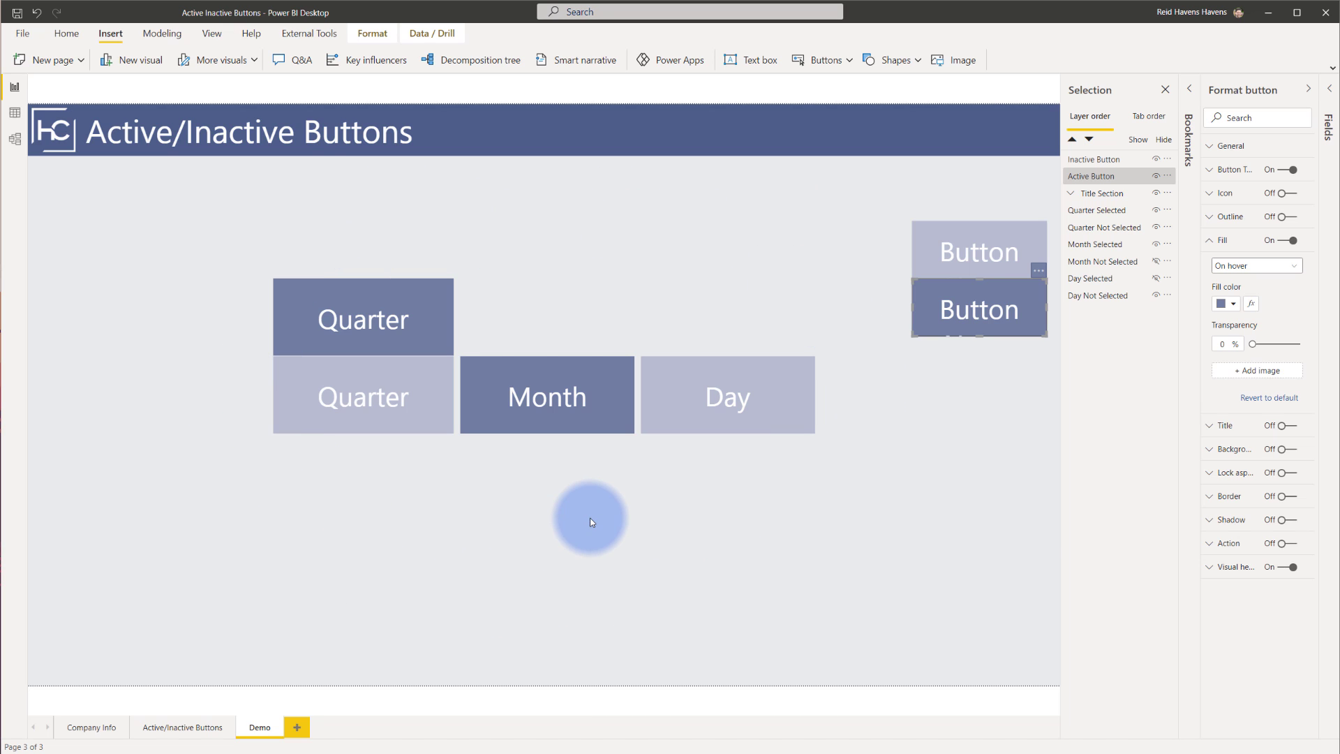
# Delete the Inactive and Active buttons, then stack the active Quarter button over the inactive one.
pyautogui.moveTo(894, 203)
pyautogui.mouseDown()
pyautogui.moveTo(981, 308)
pyautogui.moveTo(1101, 395)
pyautogui.moveTo(1074, 376)
pyautogui.mouseUp()
pyautogui.press('Delete')
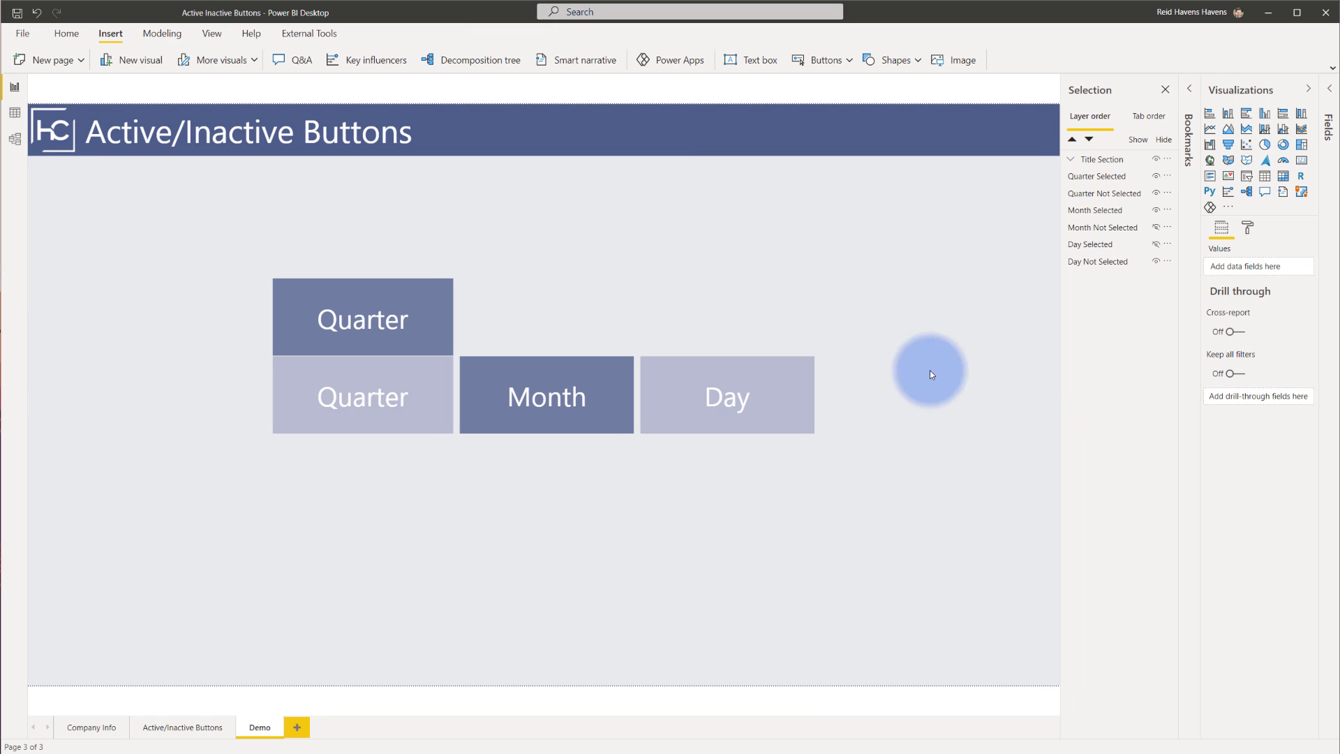
pyautogui.click(341, 299)
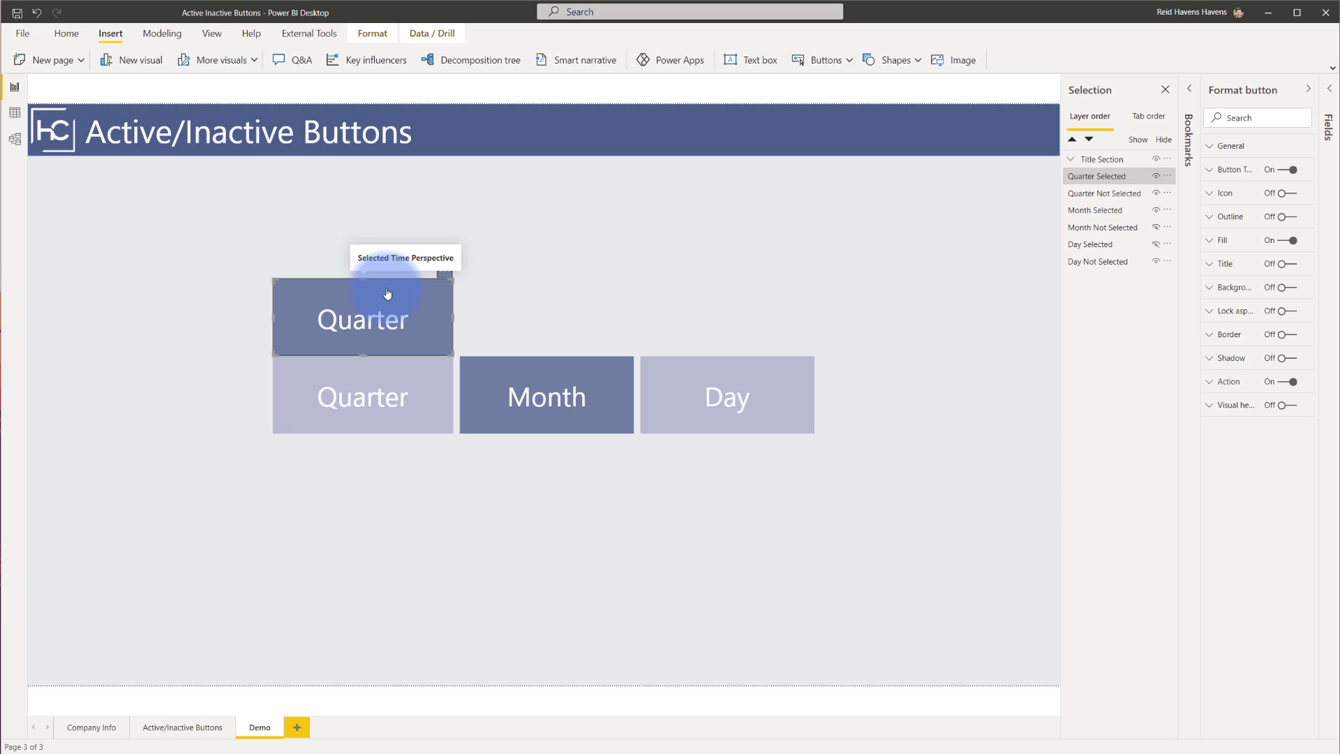
pyautogui.moveTo(387, 293); pyautogui.dragTo(382, 372)
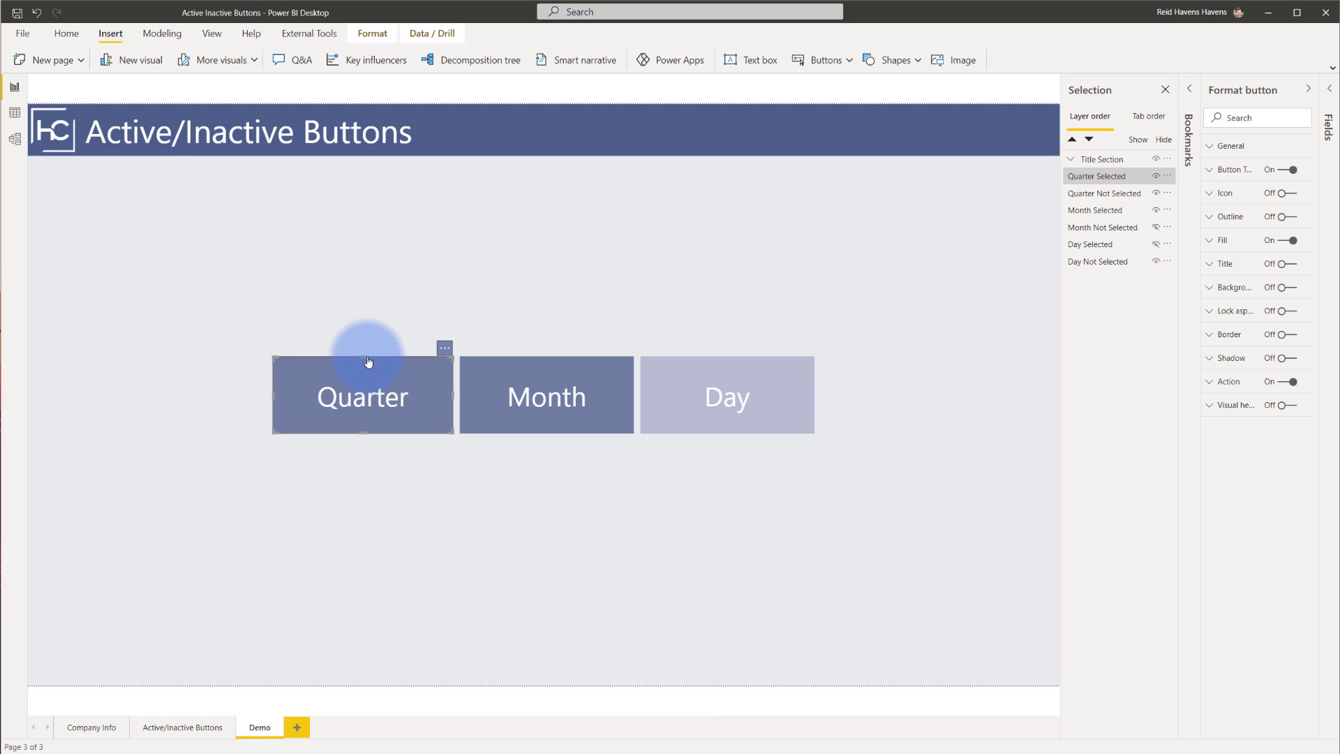
# Group the six Selected/Not Selected button layers and place the group below Title Section.
pyautogui.click(206, 36)
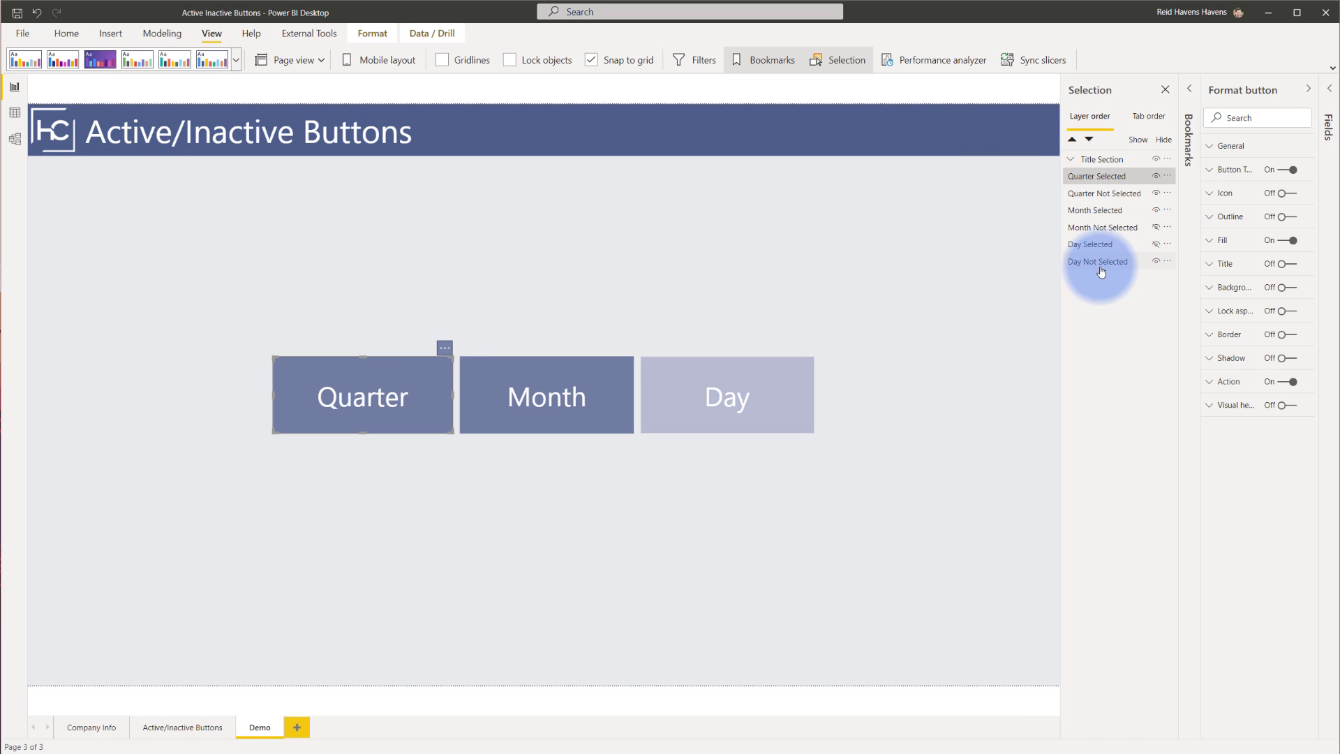
pyautogui.click(1084, 176)
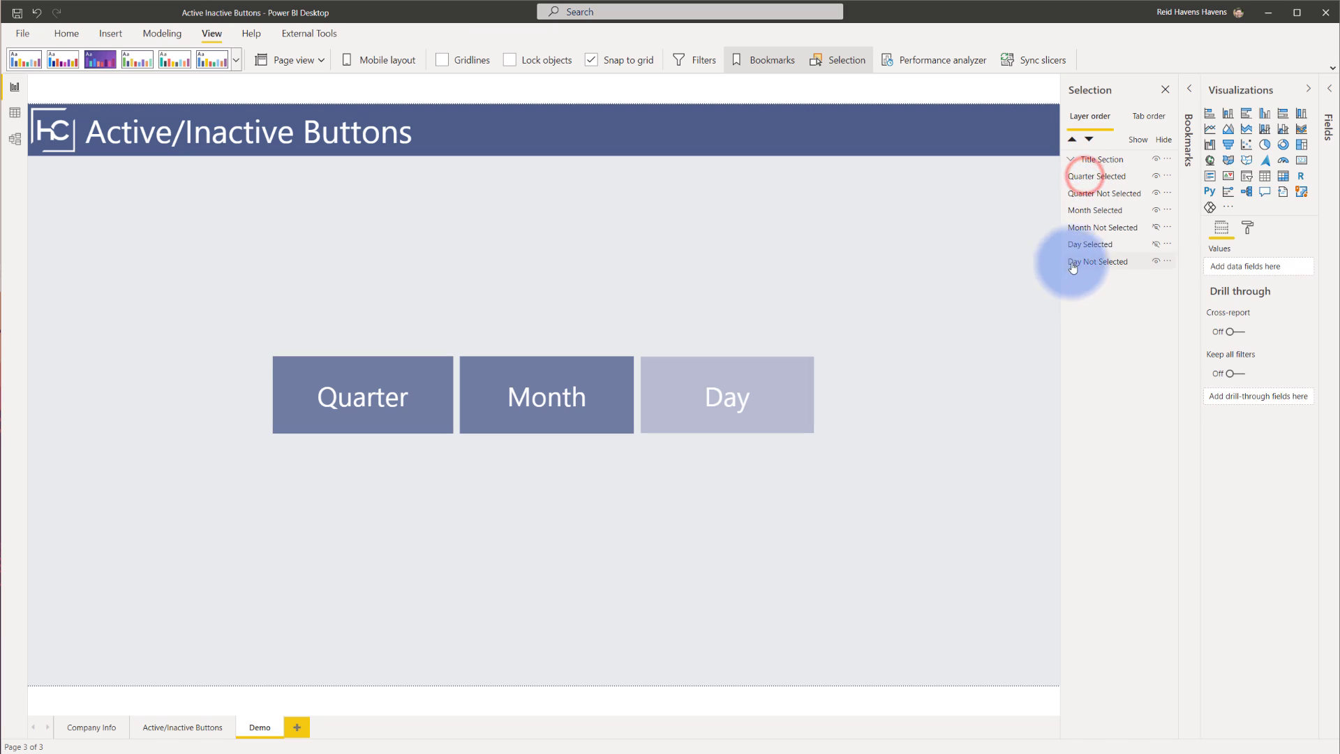
pyautogui.click(1082, 178)
pyautogui.keyDown('shift'); pyautogui.click(1077, 262); pyautogui.keyUp('shift')
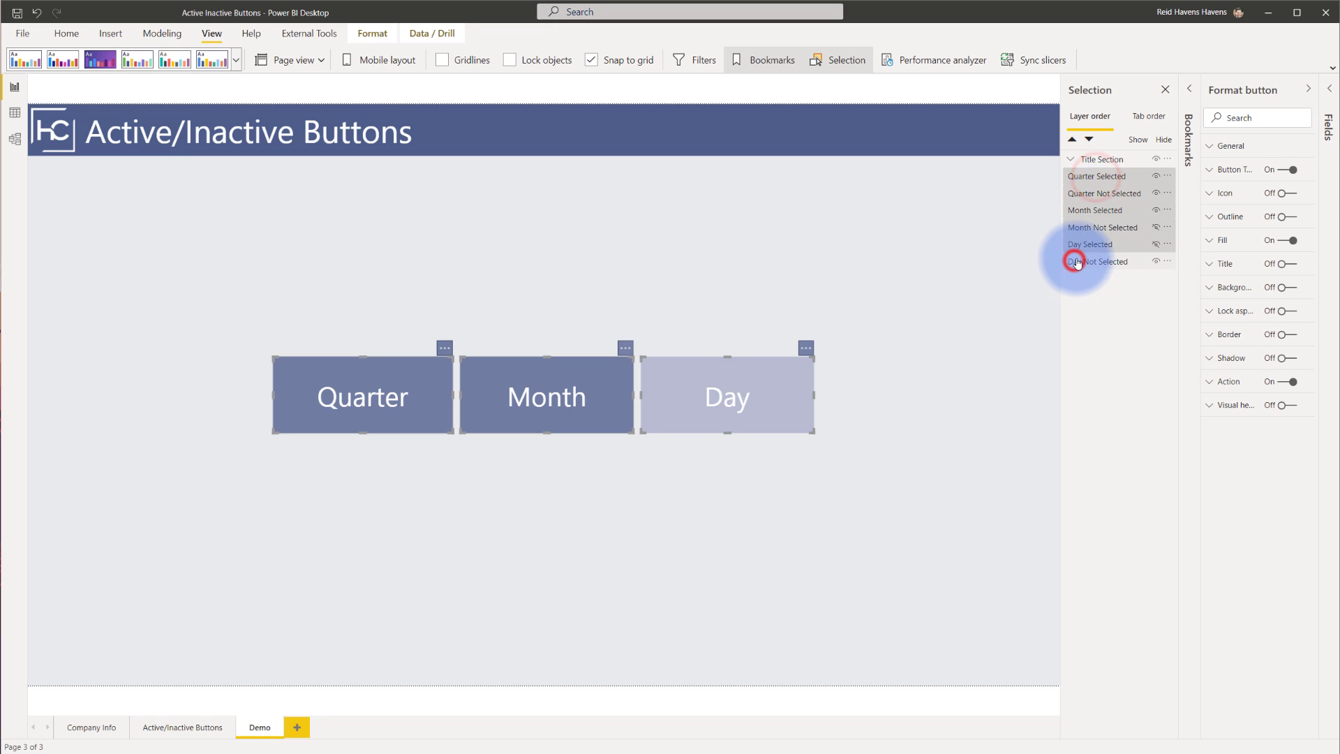
pyautogui.rightClick(1106, 179)
pyautogui.moveTo(1152, 187)
pyautogui.click(1233, 188)
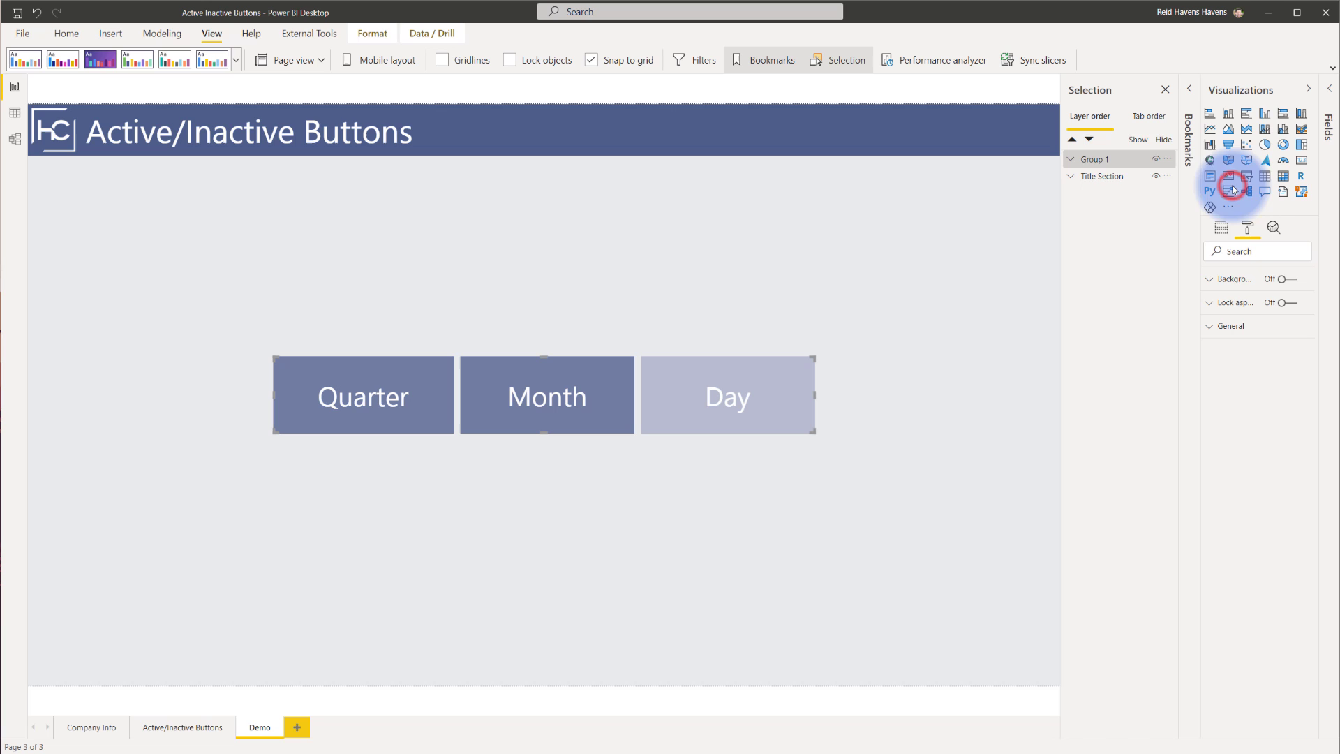
pyautogui.moveTo(1116, 160); pyautogui.dragTo(1094, 187)
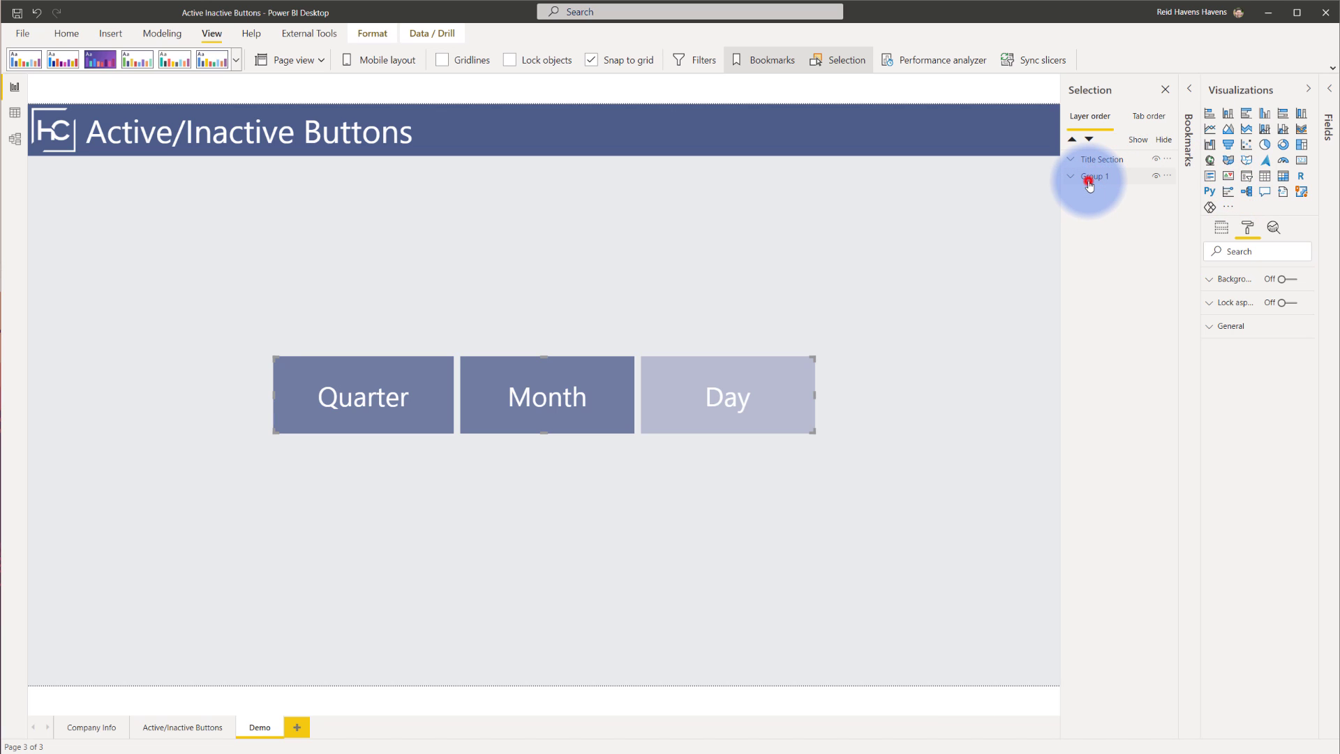
pyautogui.doubleClick(1089, 176)
# Name the group 'Buttons' and return to the Active/Inactive Buttons page.
pyautogui.write('Buttons')
pyautogui.press('Return')
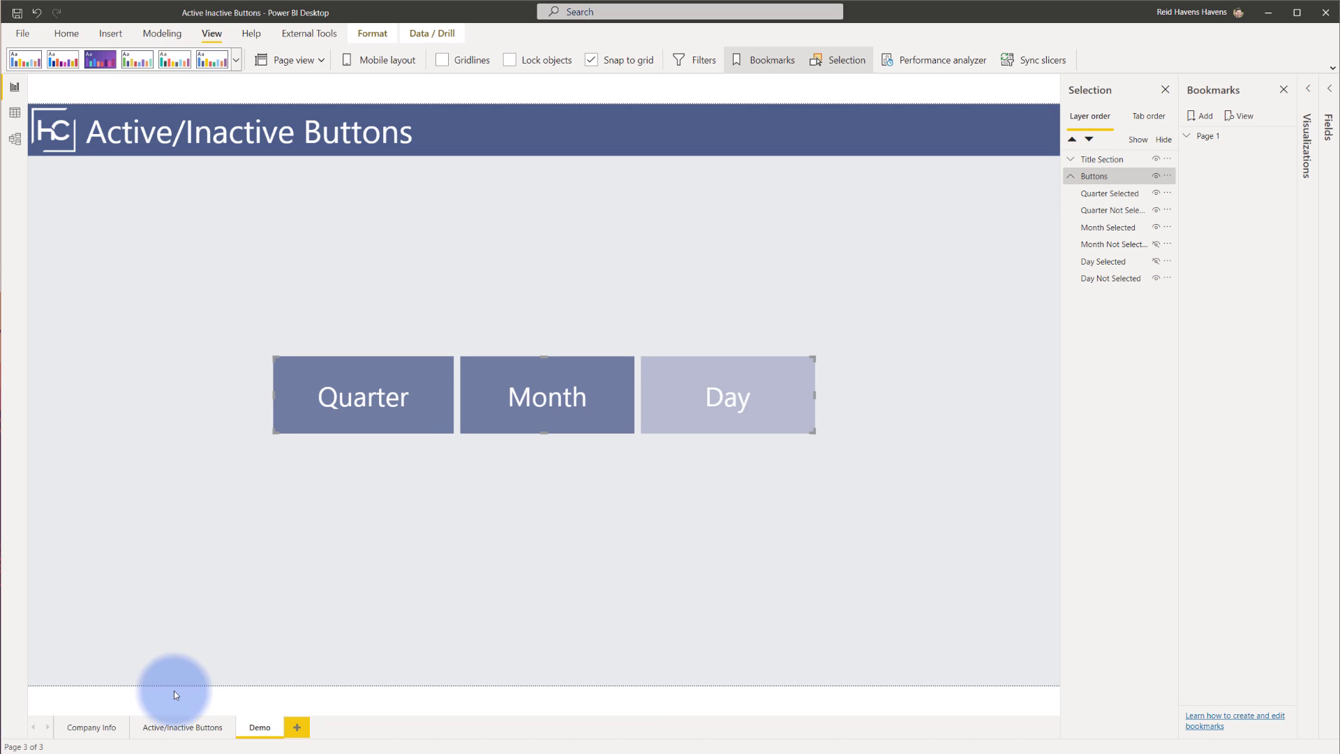
pyautogui.click(178, 731)
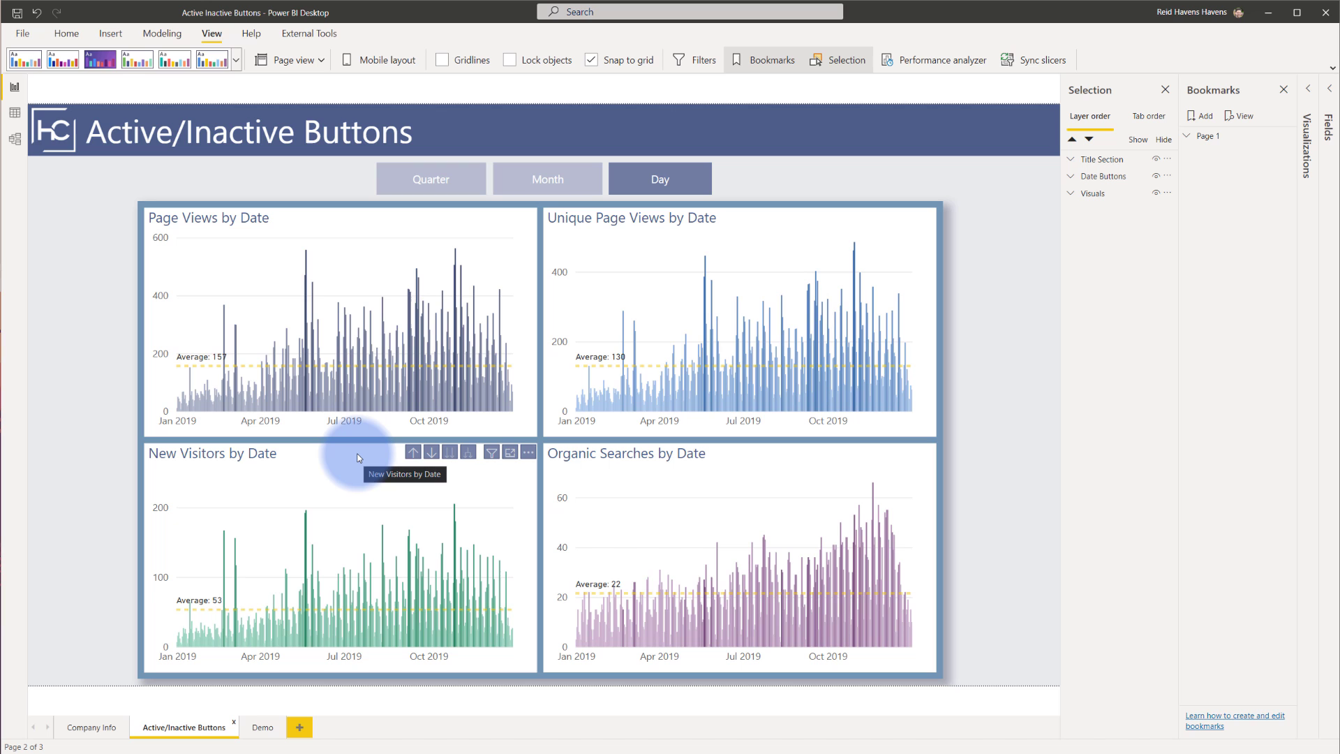
# Drill Page Views, Unique Page Views, Organic Searches and New Visitors up to Month Year.
pyautogui.click(412, 213)
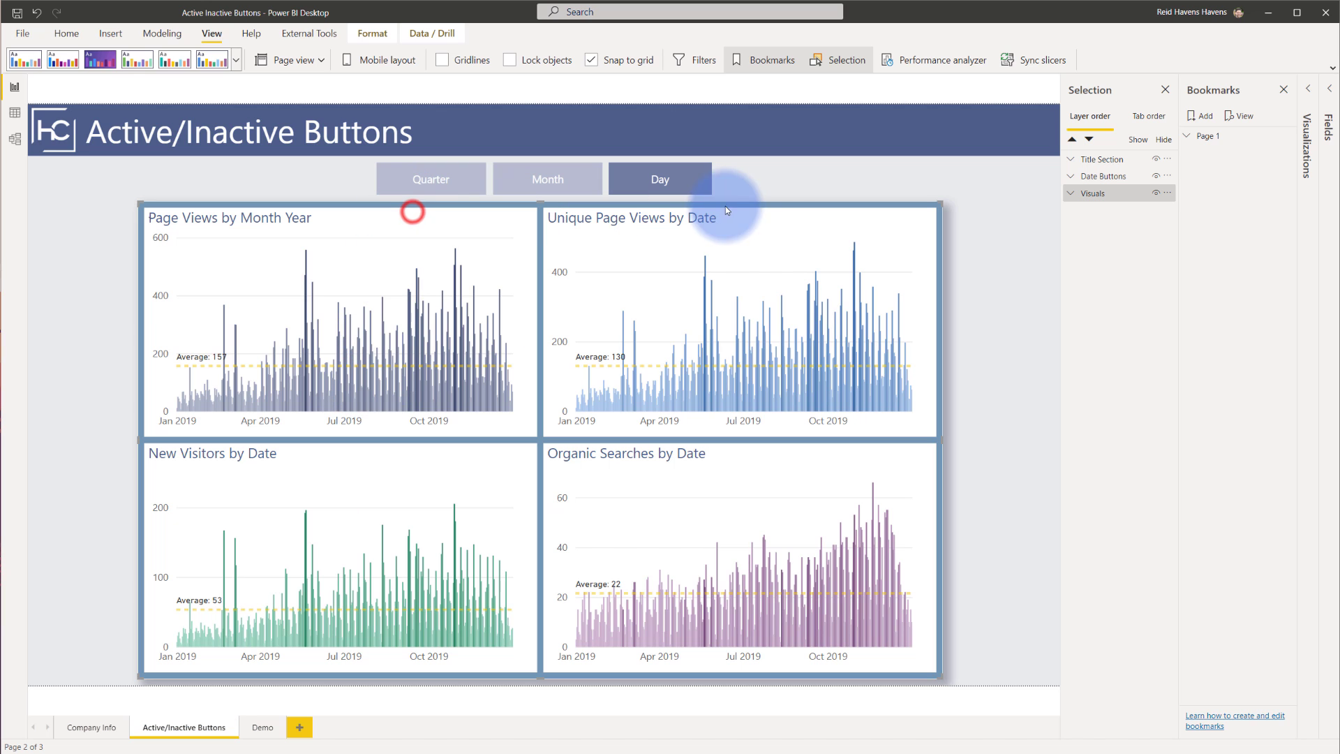
pyautogui.click(812, 216)
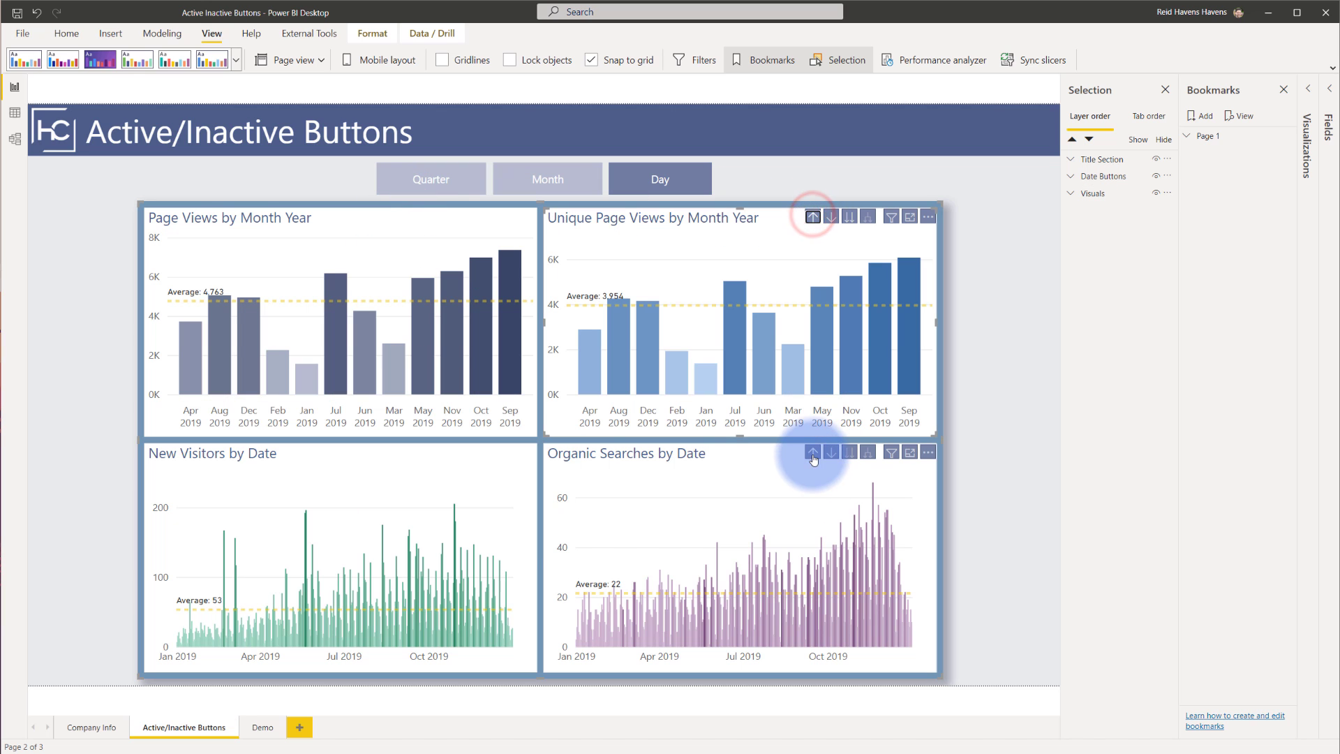
pyautogui.click(811, 452)
pyautogui.click(412, 453)
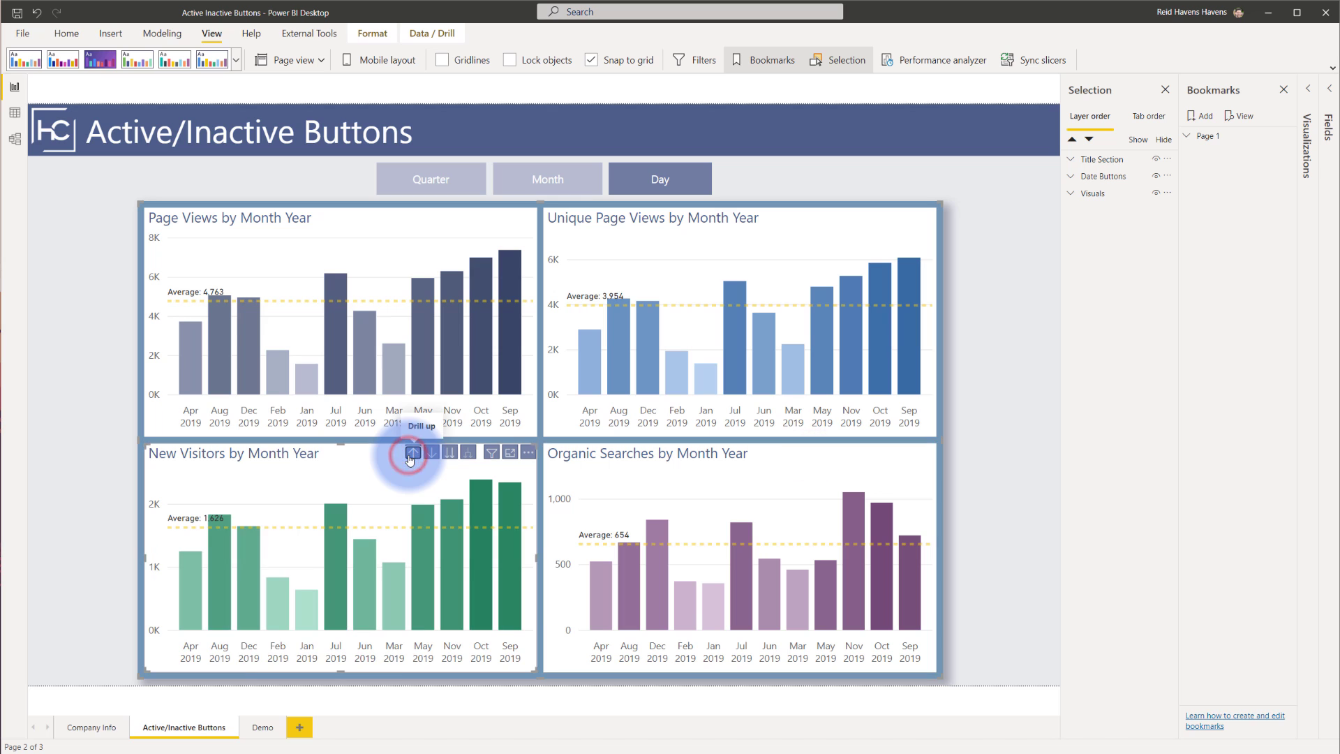
pyautogui.click(1070, 195)
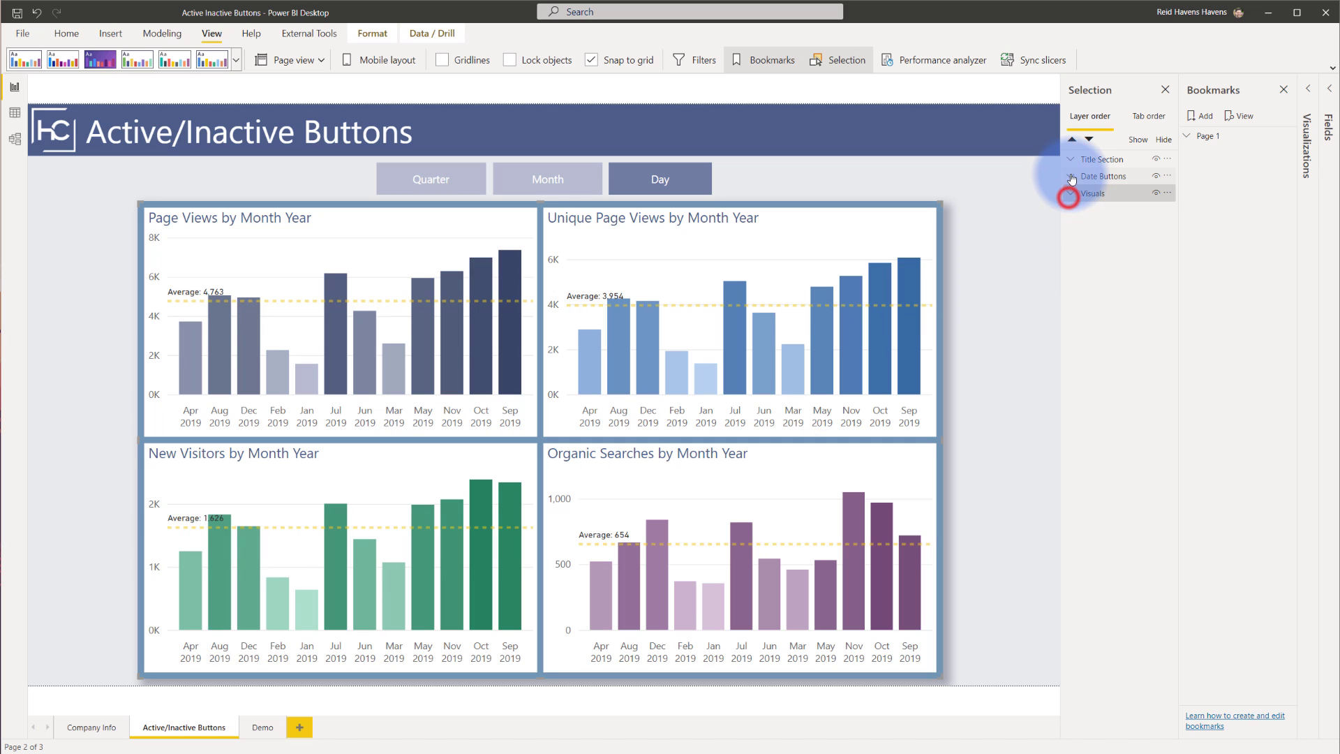
# In the Date Buttons group, hide Month Not Selected and Day Selected, and show Month Selected and Day Not Selected.
pyautogui.click(1073, 179)
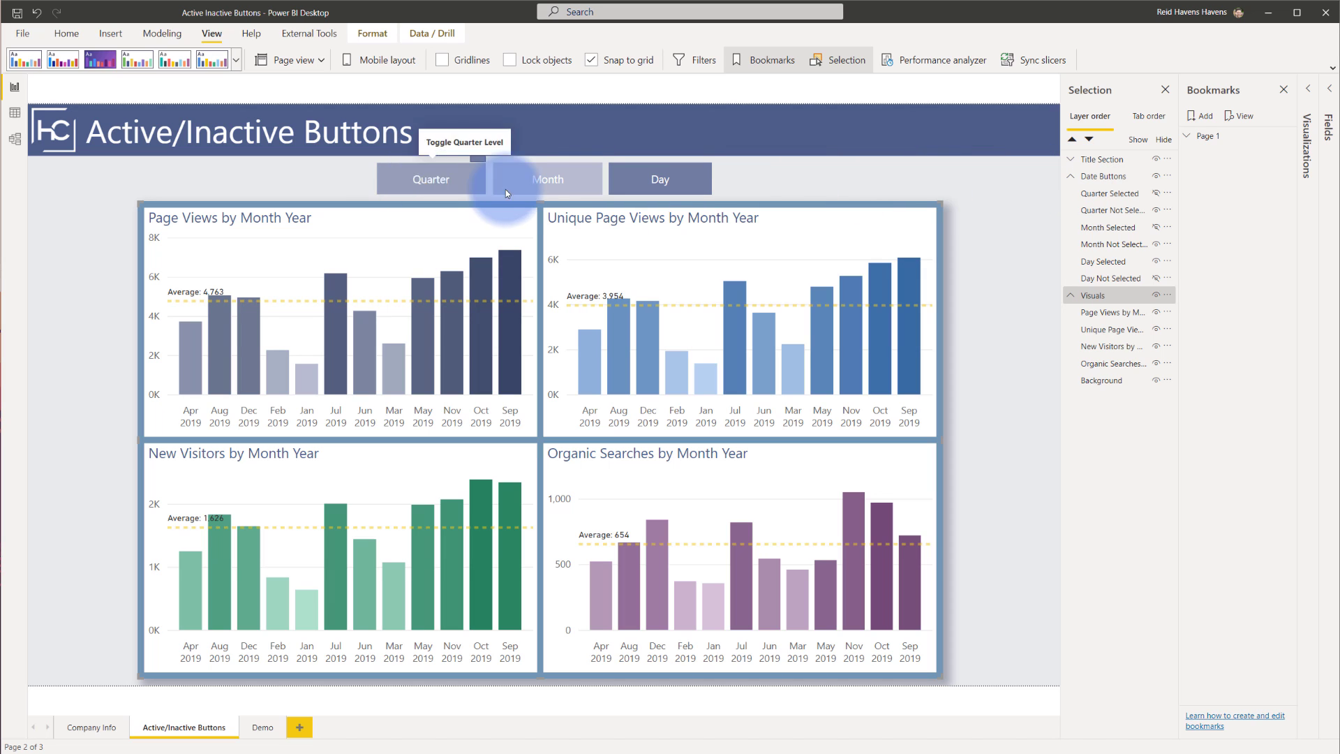
pyautogui.click(1156, 244)
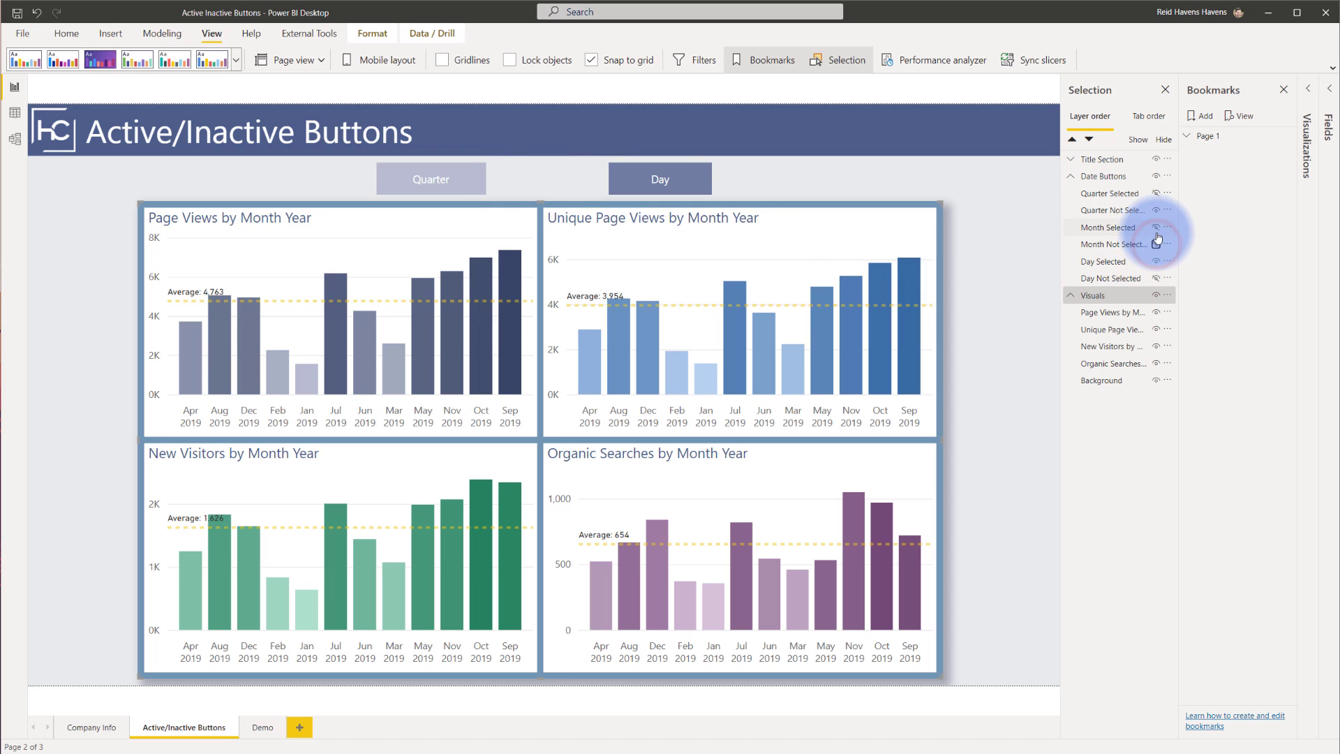
pyautogui.click(1157, 227)
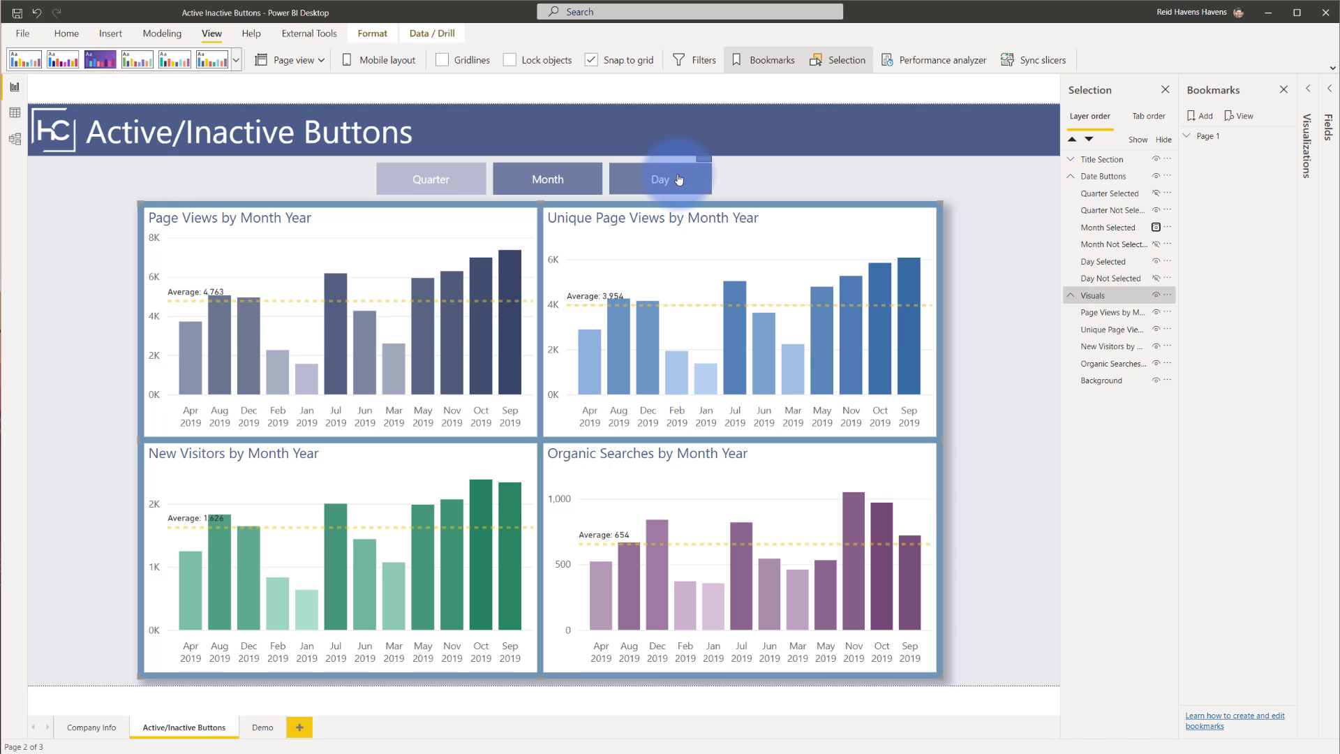
pyautogui.click(1157, 262)
pyautogui.click(1157, 279)
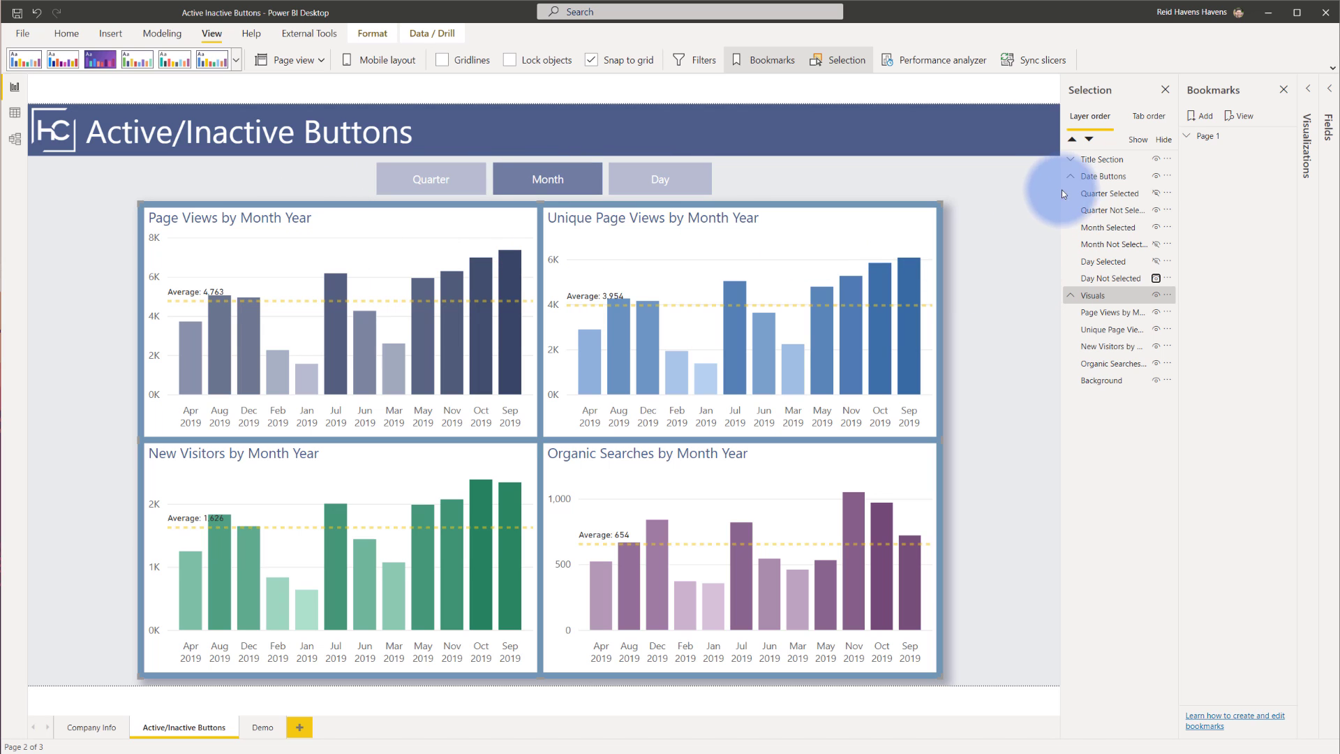
# Multi-select Date Buttons plus the Page Views, Unique Page Views, New Visitors and Organic Searches charts.
pyautogui.click(1106, 178)
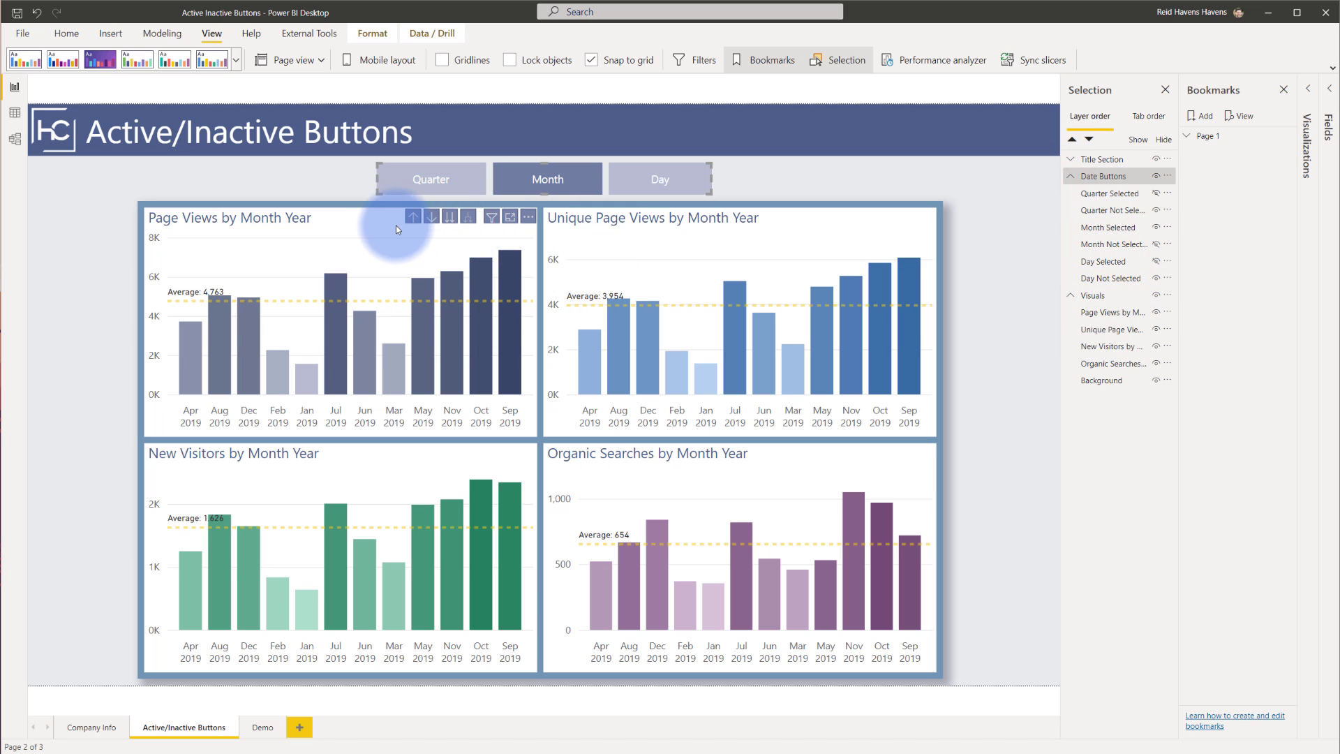
pyautogui.click(1121, 313)
pyautogui.keyDown('ctrl'); pyautogui.click(1101, 331); pyautogui.keyUp('ctrl')
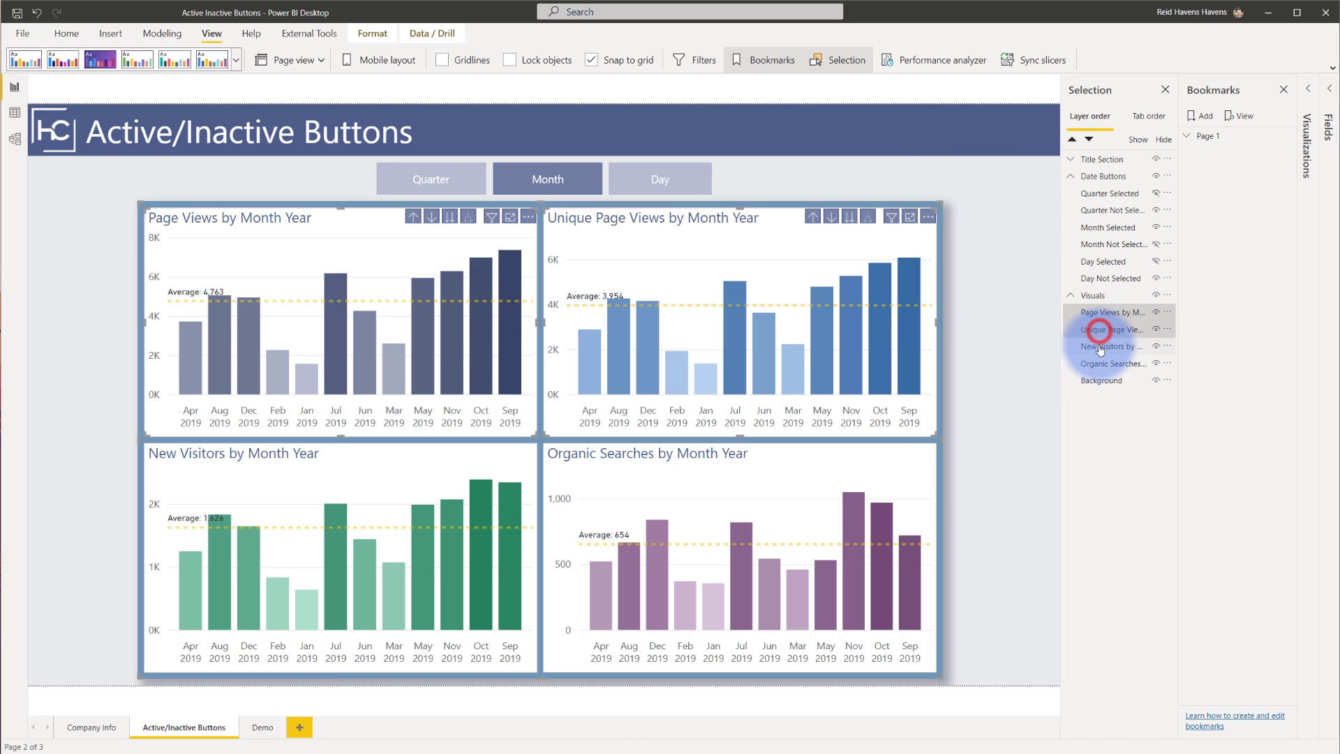
pyautogui.keyDown('ctrl'); pyautogui.click(1103, 346); pyautogui.keyUp('ctrl')
pyautogui.keyDown('ctrl'); pyautogui.click(1106, 364); pyautogui.keyUp('ctrl')
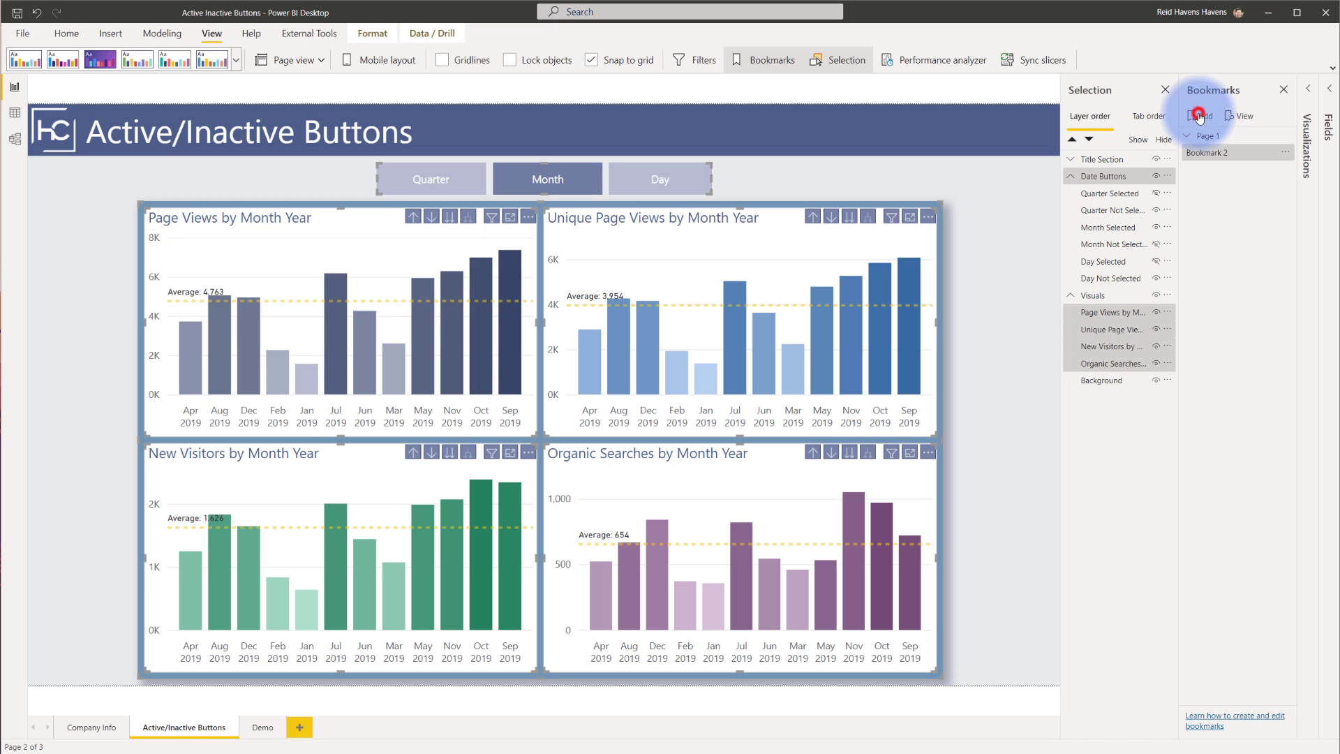
# Rename the new bookmark to 'Month Level'.
pyautogui.click(1289, 159)
pyautogui.click(1268, 181)
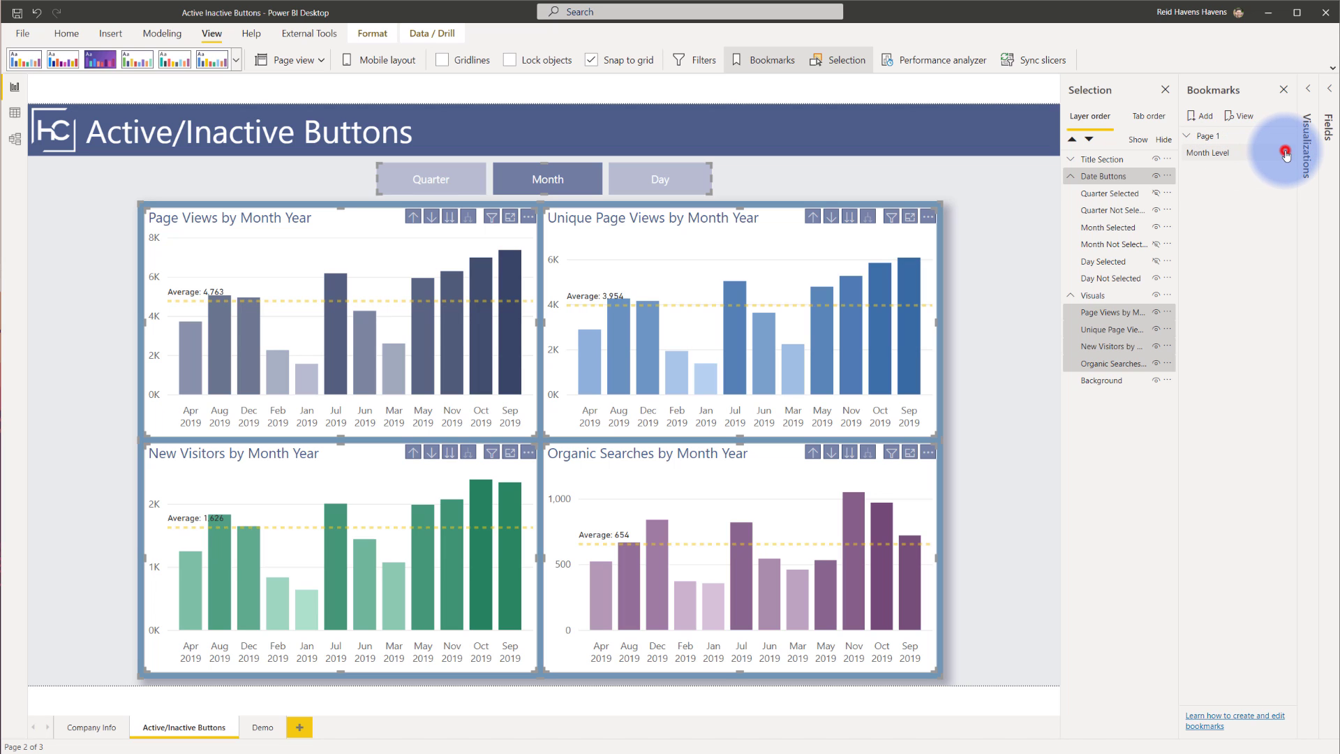
pyautogui.click(1286, 152)
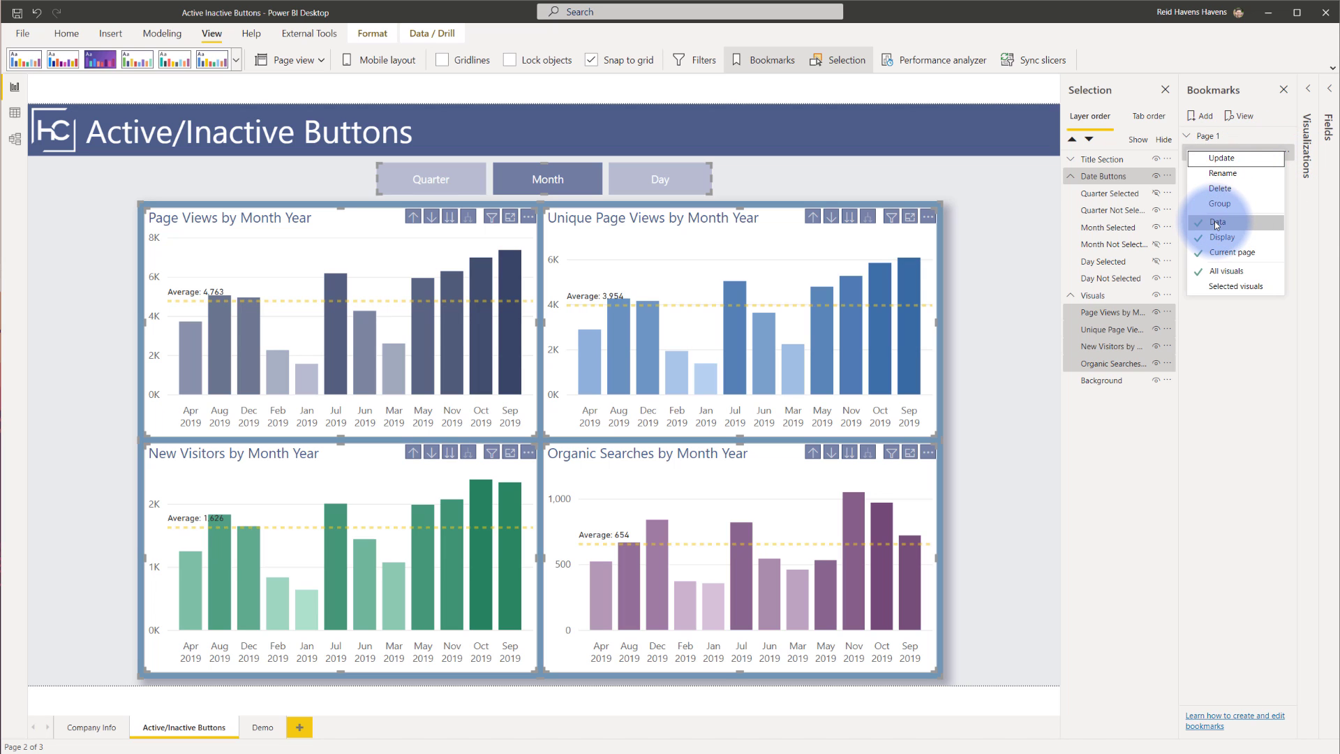
pyautogui.click(490, 221)
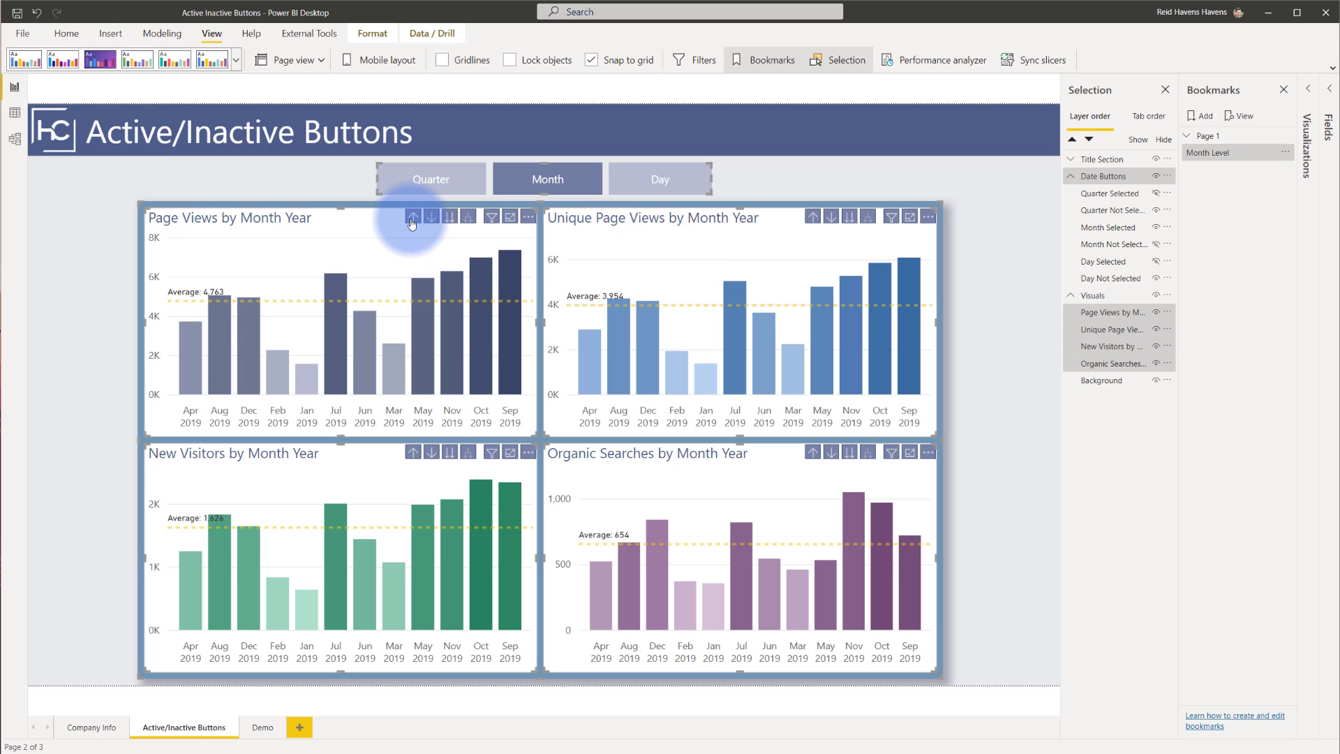
# Uncheck Current page for the Month Level bookmark and limit it to Selected visuals.
pyautogui.click(1285, 152)
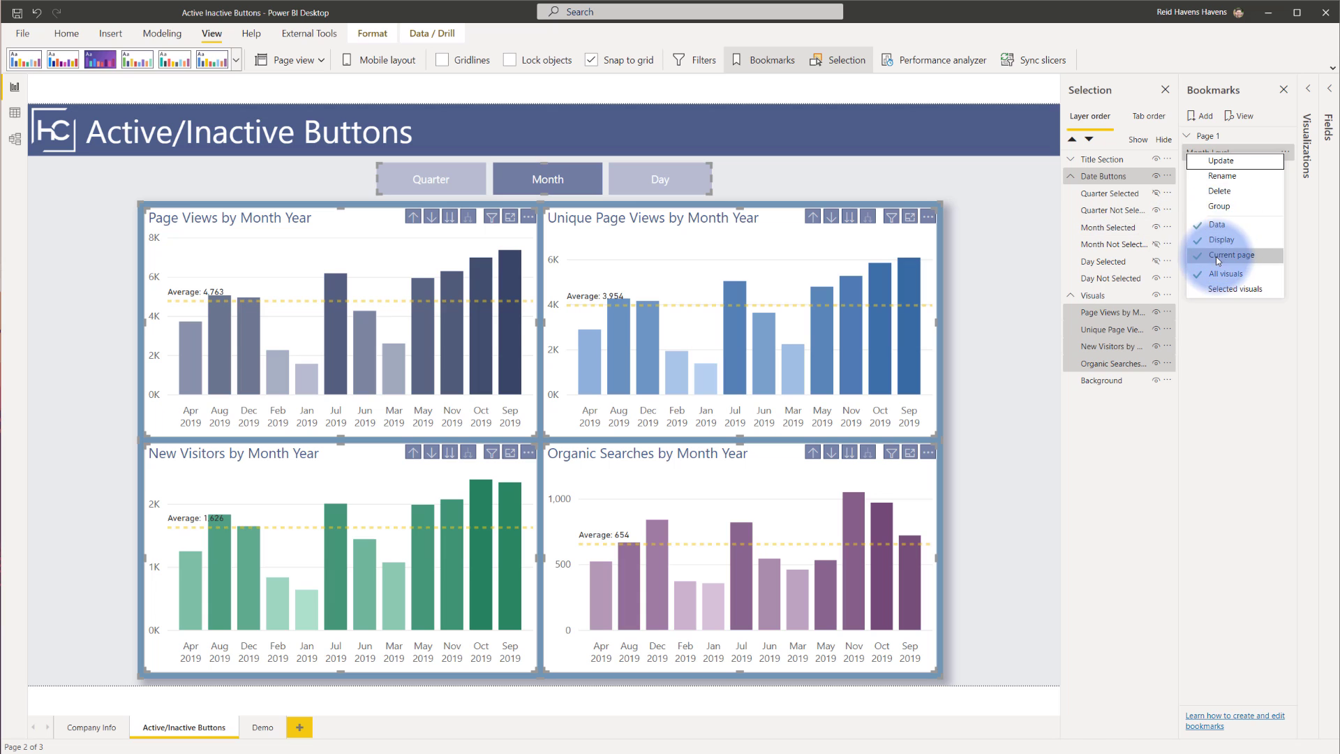
pyautogui.click(1257, 260)
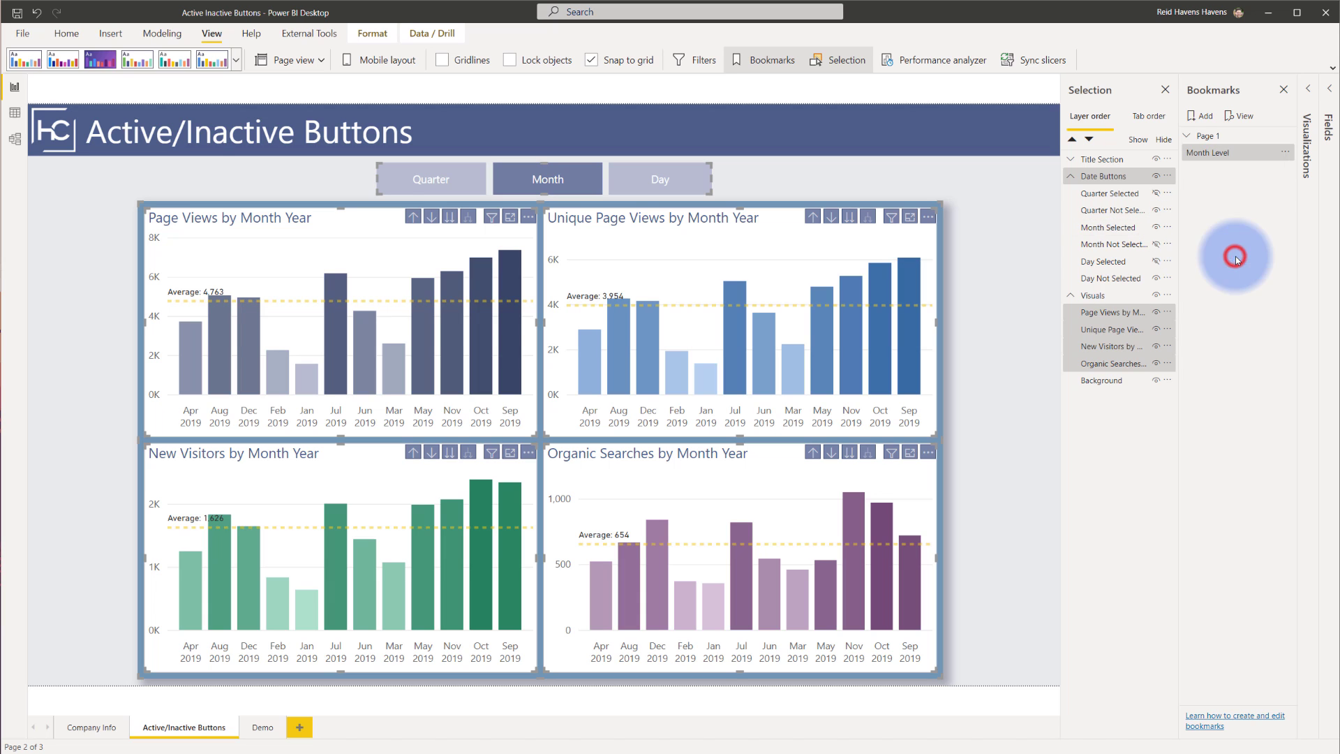
pyautogui.click(1287, 153)
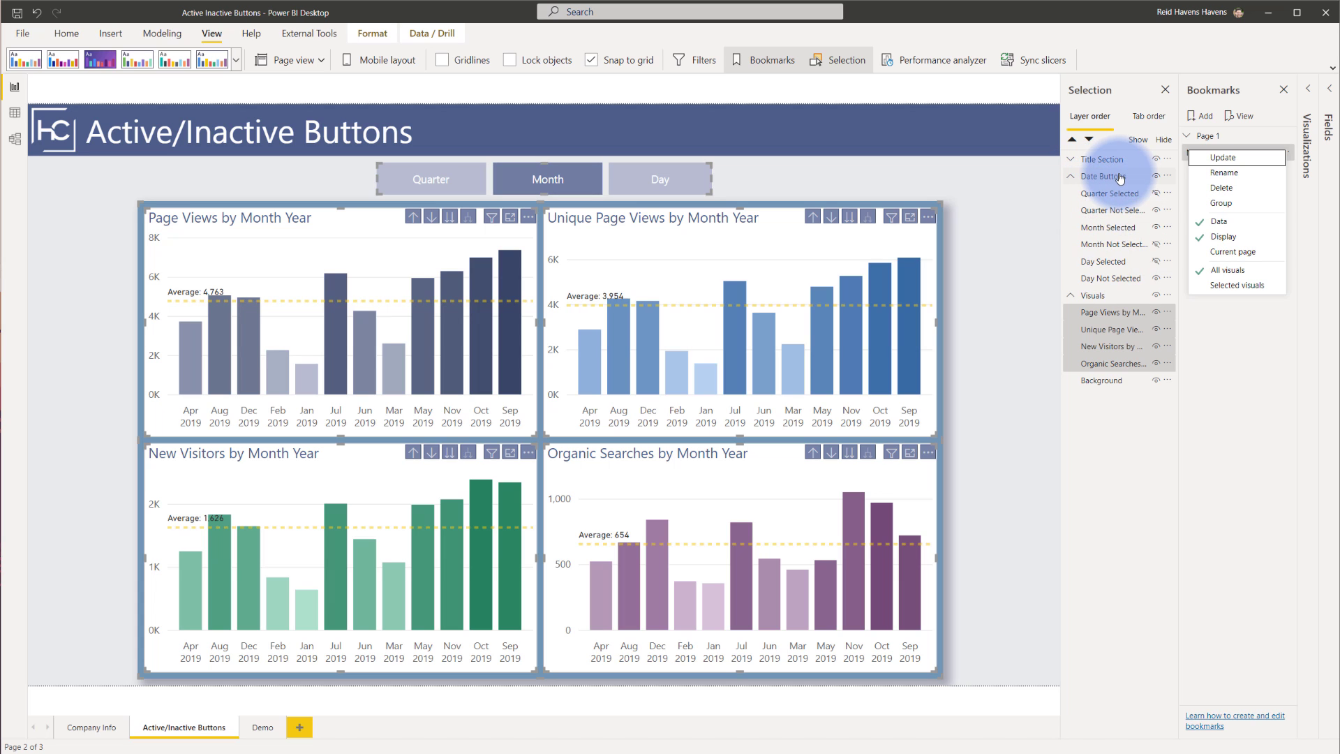
pyautogui.click(1236, 286)
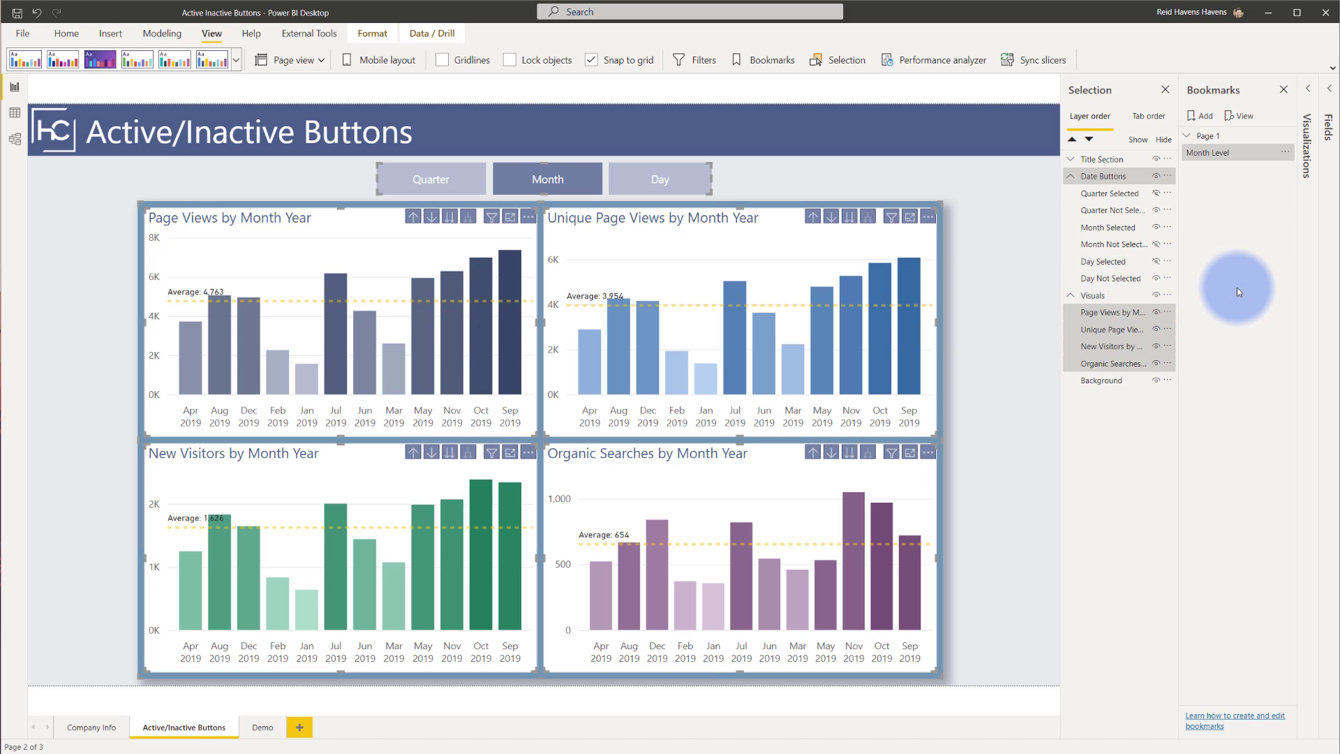
pyautogui.keyDown('ctrl'); pyautogui.click(425, 183); pyautogui.keyUp('ctrl')
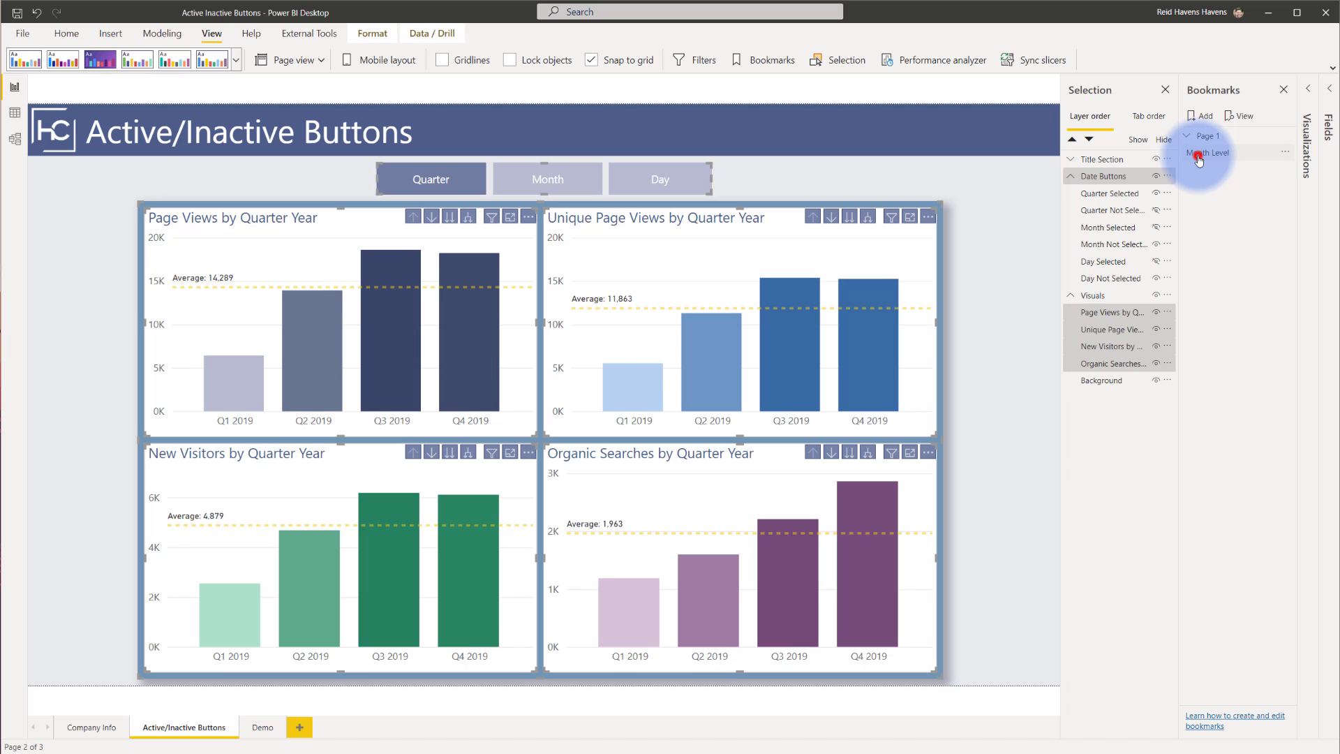
pyautogui.click(1199, 158)
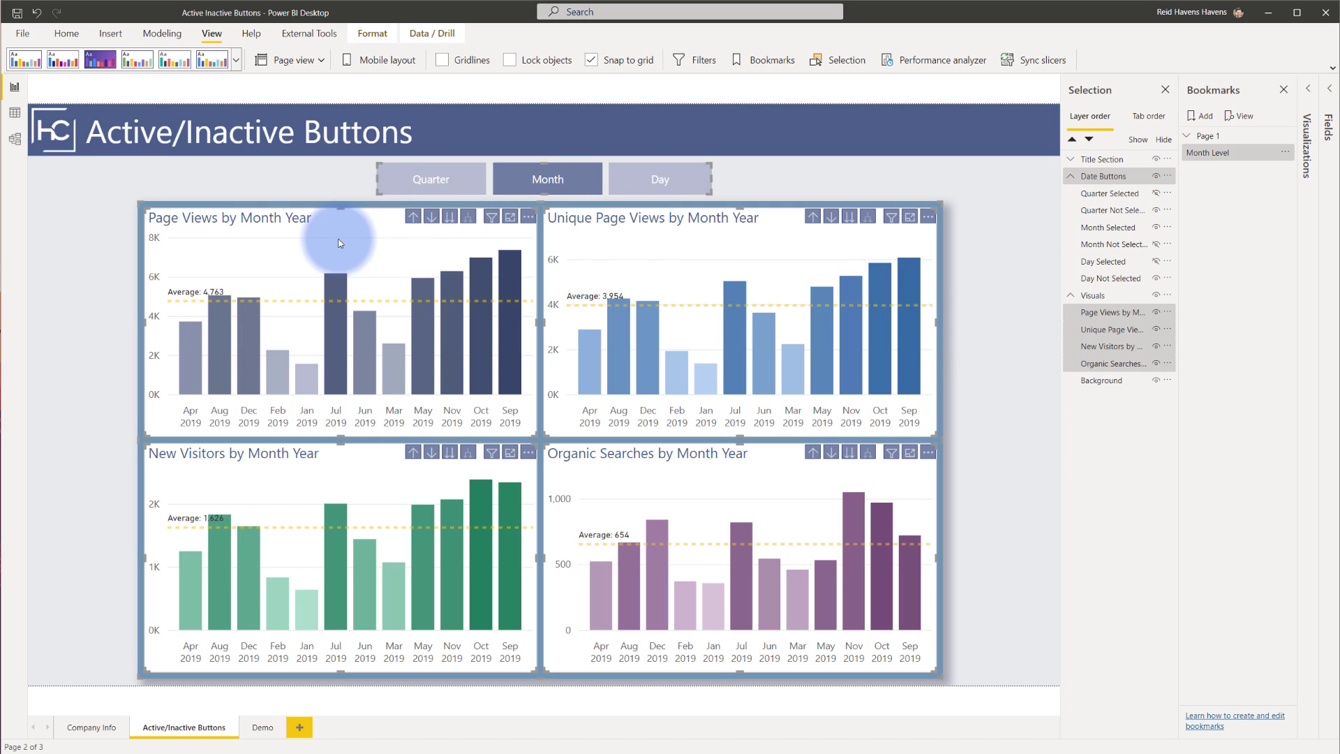